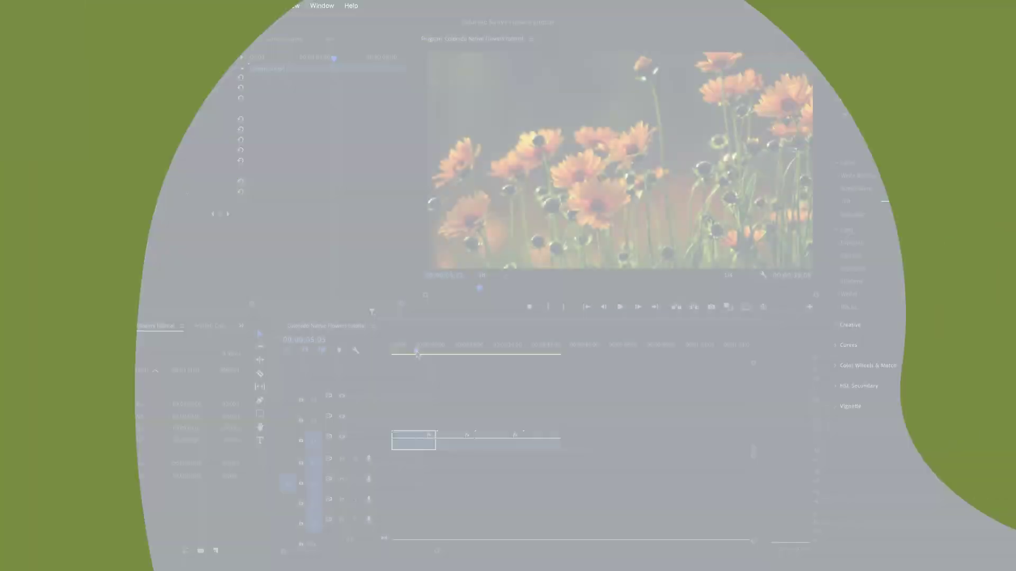
- Scrub through the flower sequence to preview it, then bring After Effects to the front
drag(417, 354, 548, 368)
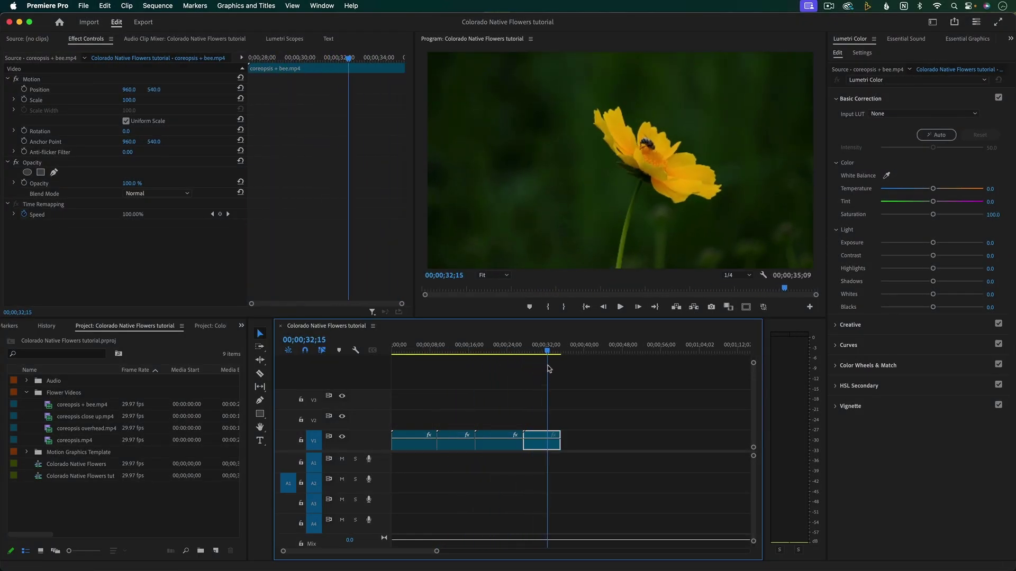
click(538, 550)
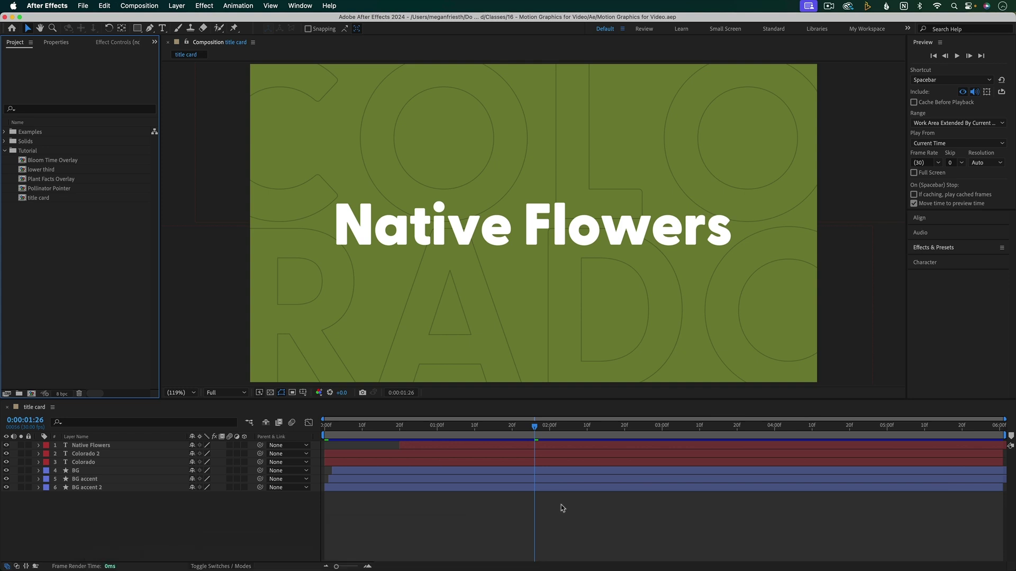
- Preview the title card comp, render it as High Quality with Alpha, and place title card.mov on V2
key(space)
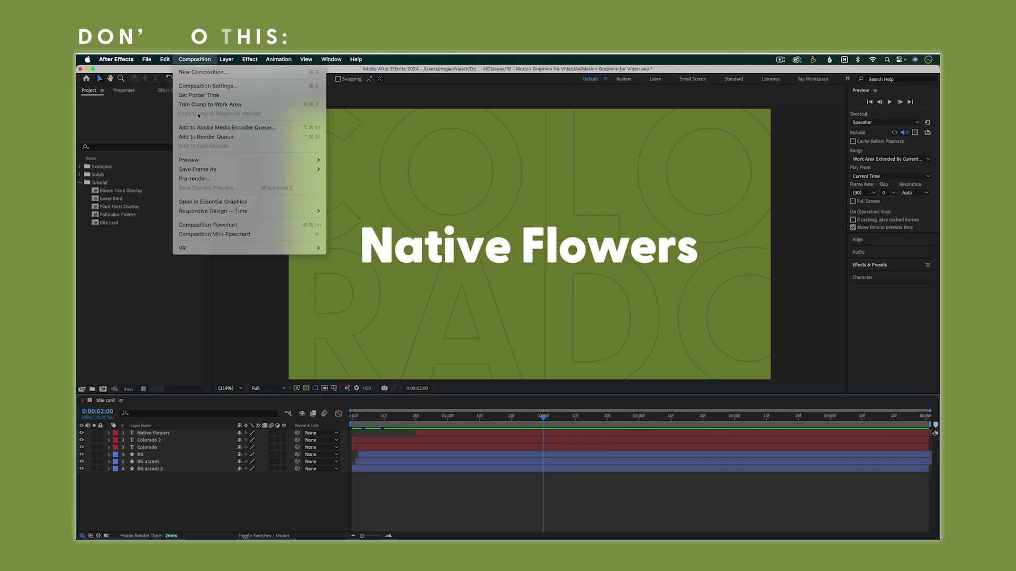
click(136, 452)
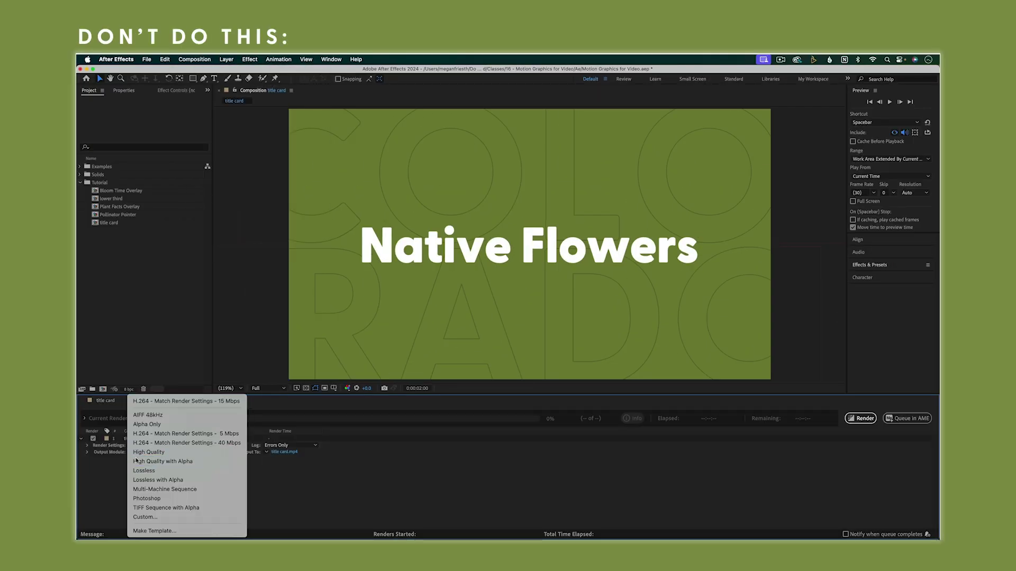
click(136, 462)
click(860, 419)
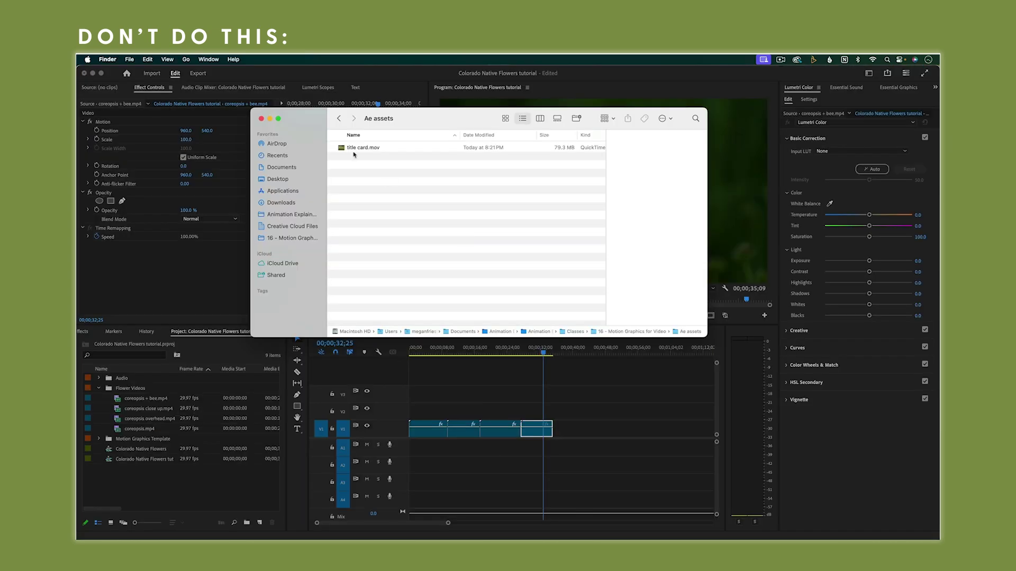
drag(353, 154, 408, 416)
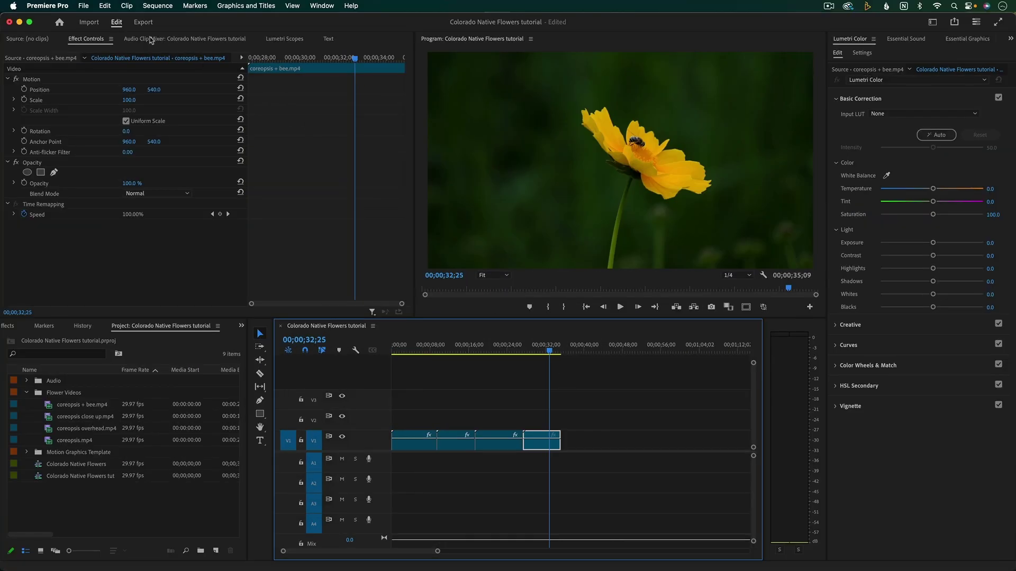
- Look through the File > Adobe Dynamic Link menu and close it without choosing anything
click(83, 6)
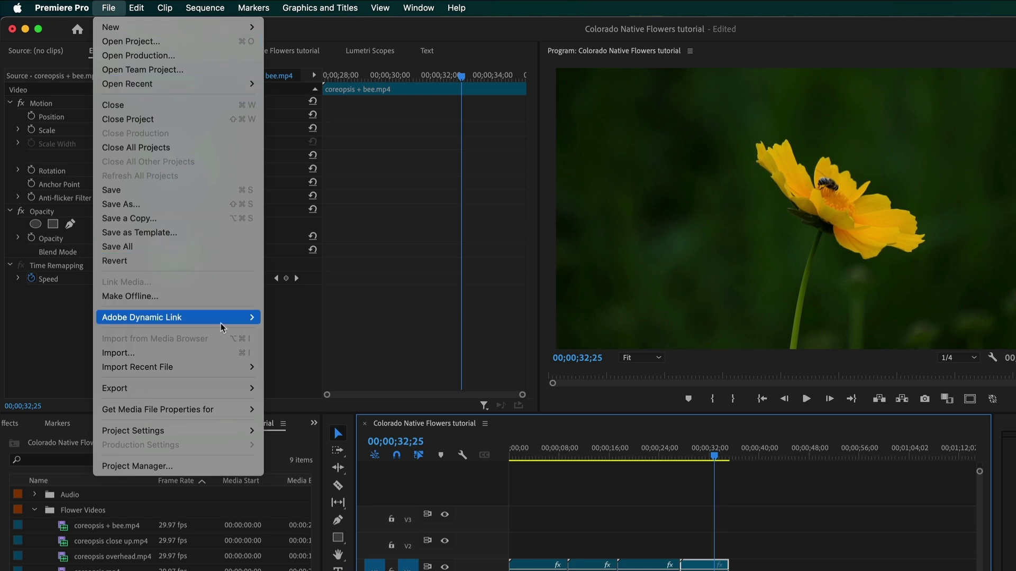
mouse_move(222, 328)
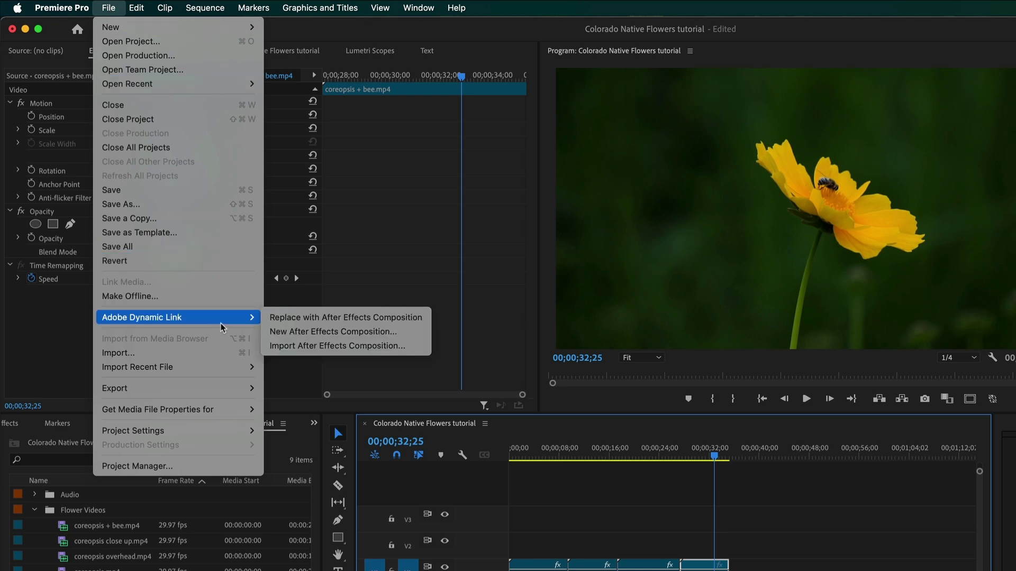
key(Escape)
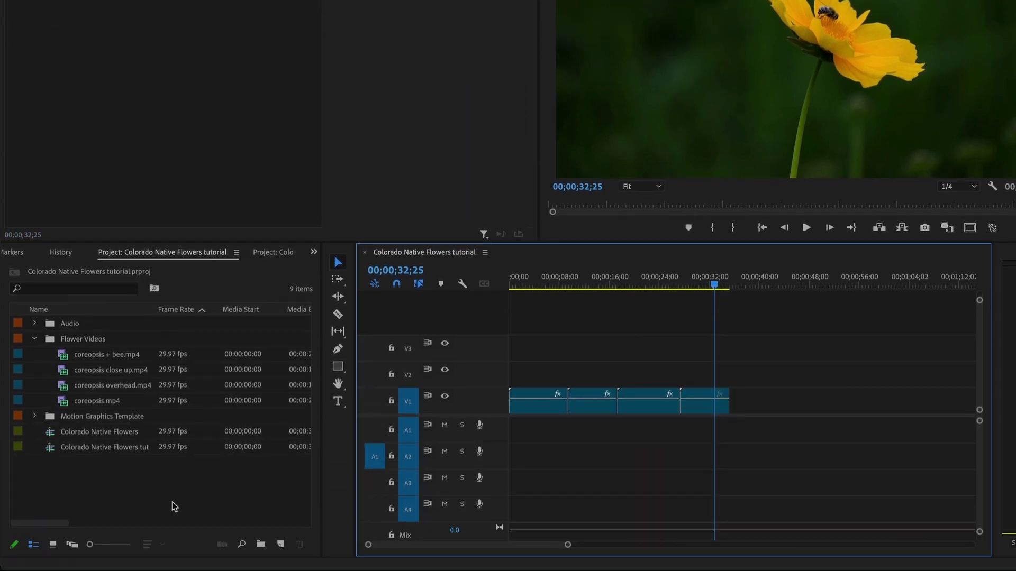
- Create a new project bin named Ae and select it
click(260, 544)
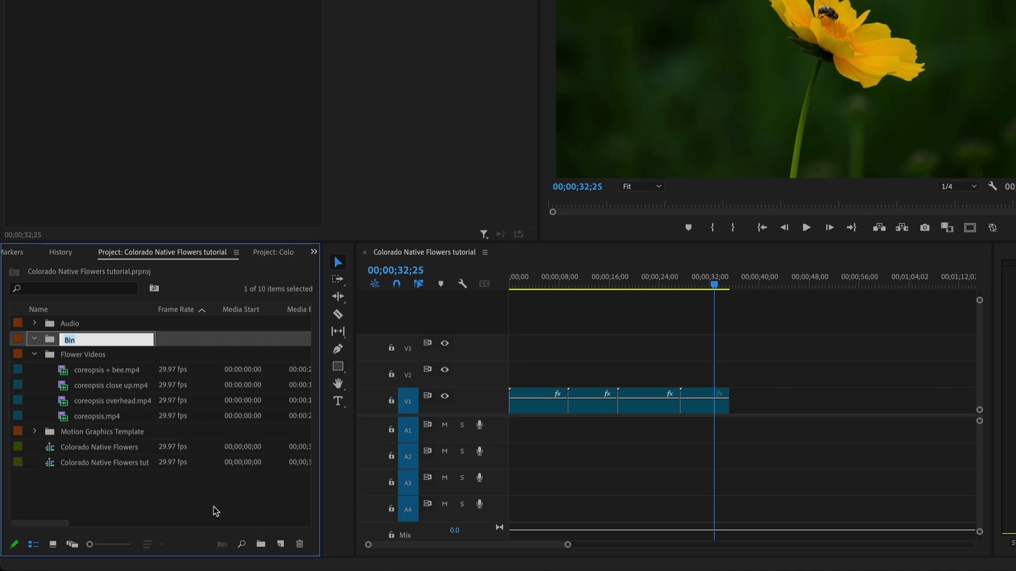
text(AE)
key(BackSpace)
text(e)
key(Return)
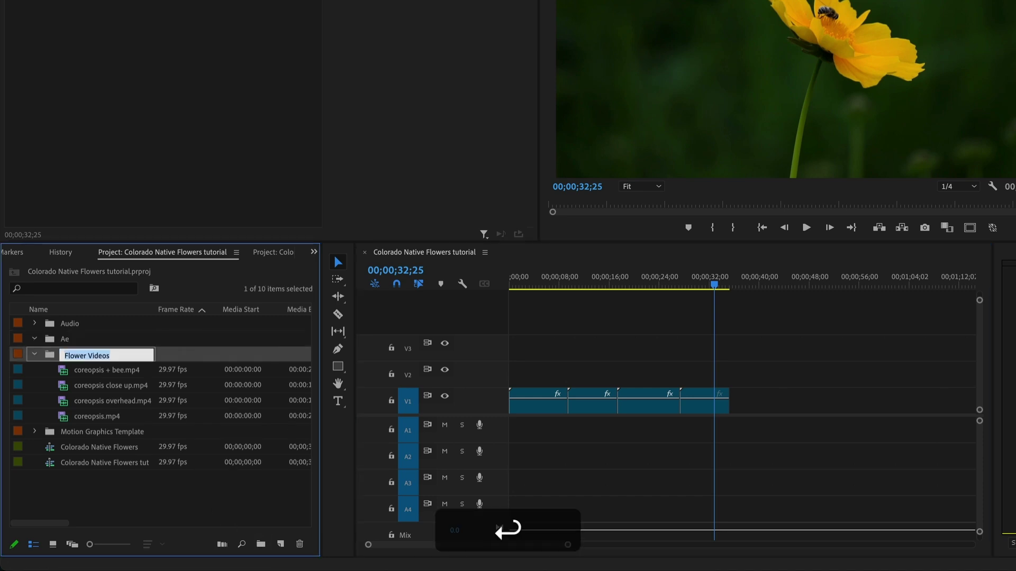
click(115, 341)
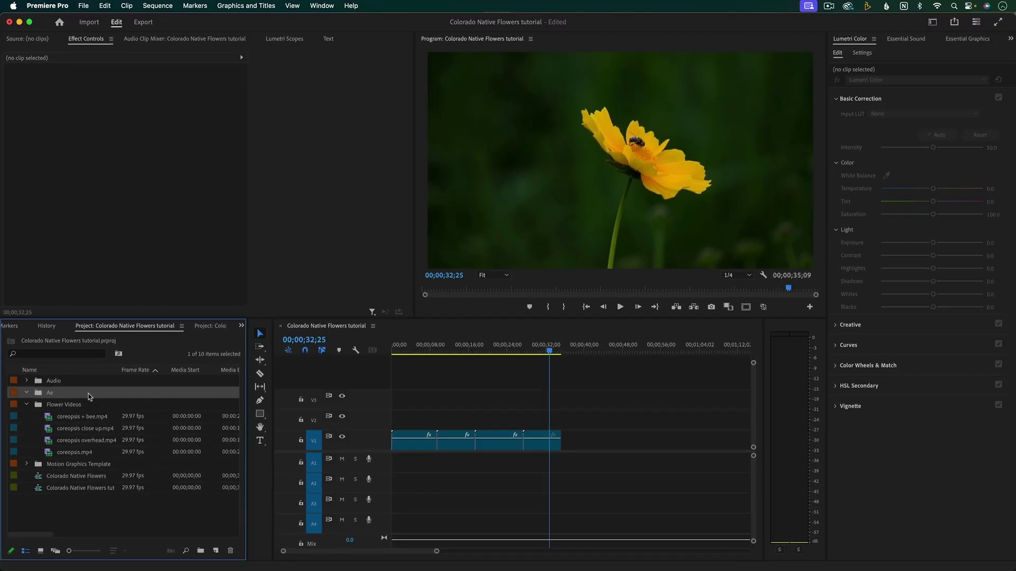
- Import the title card comp from Motion Graphics for Video.aep's Tutorial folder into the Ae bin
key(super+i)
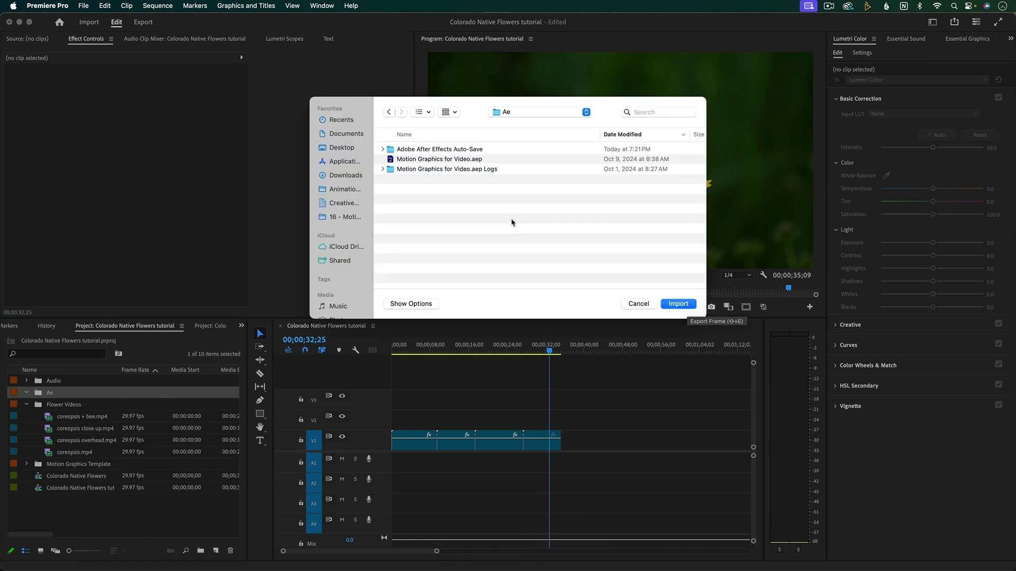
click(478, 161)
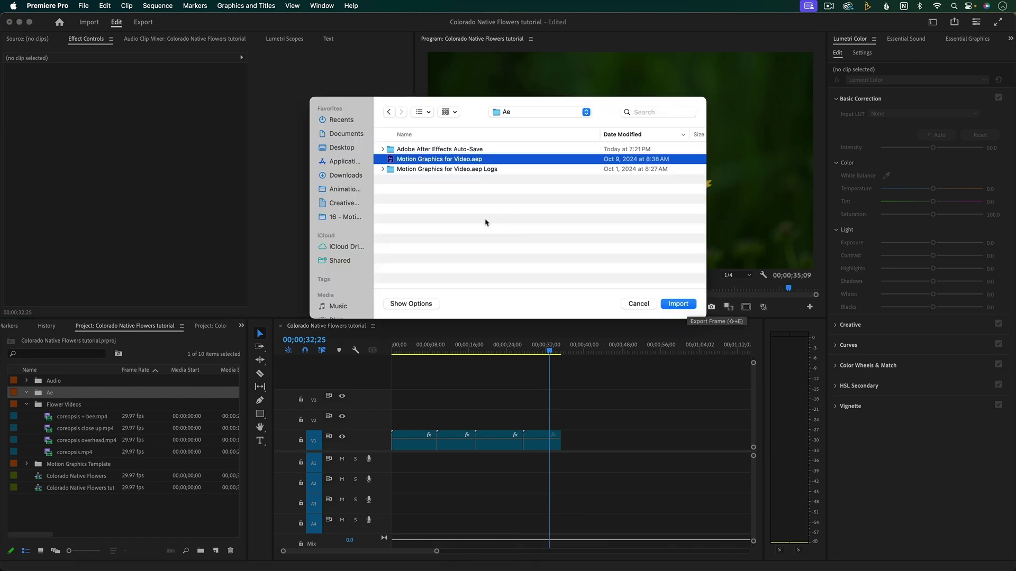
click(674, 305)
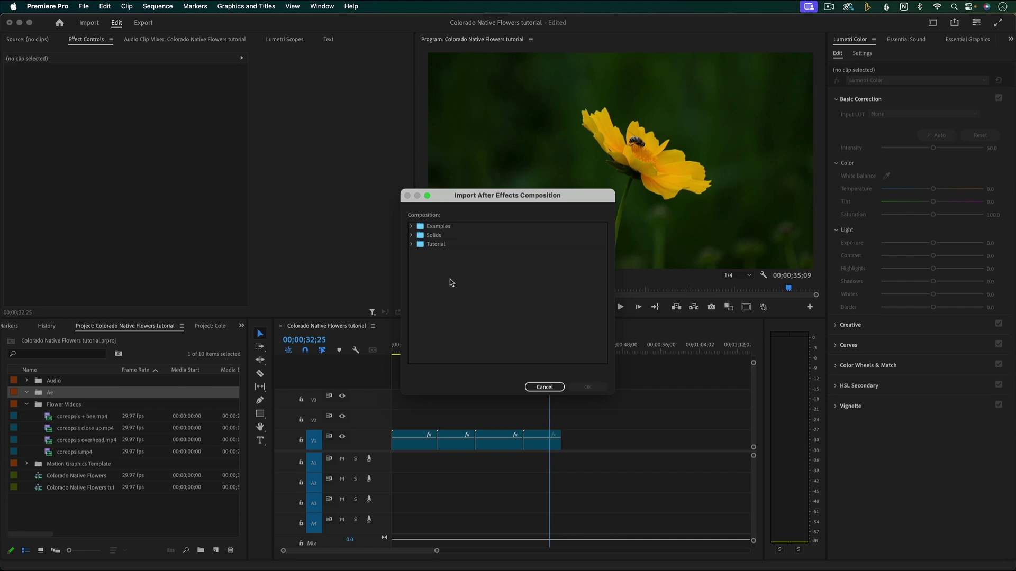
click(411, 244)
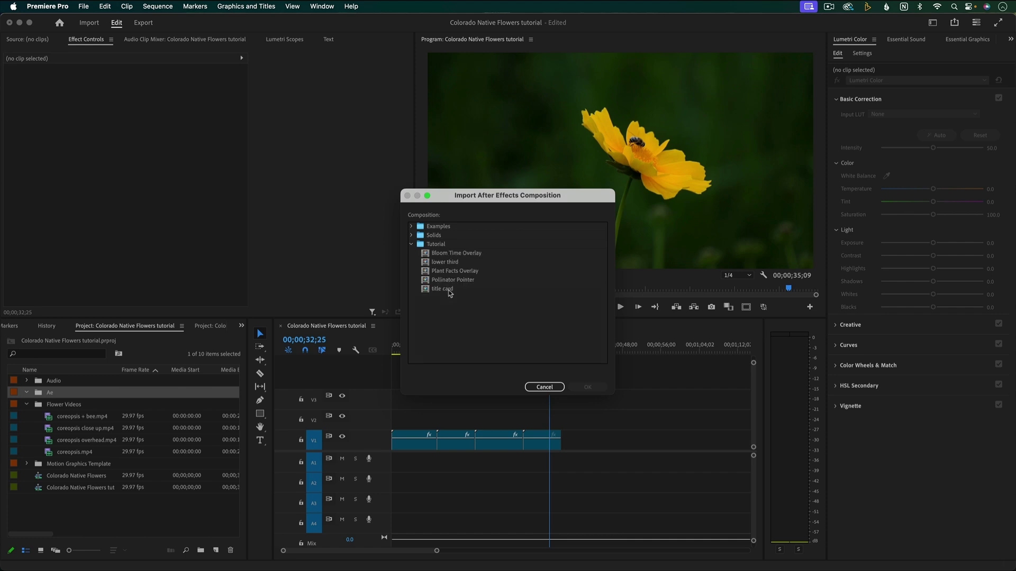
click(450, 289)
click(600, 388)
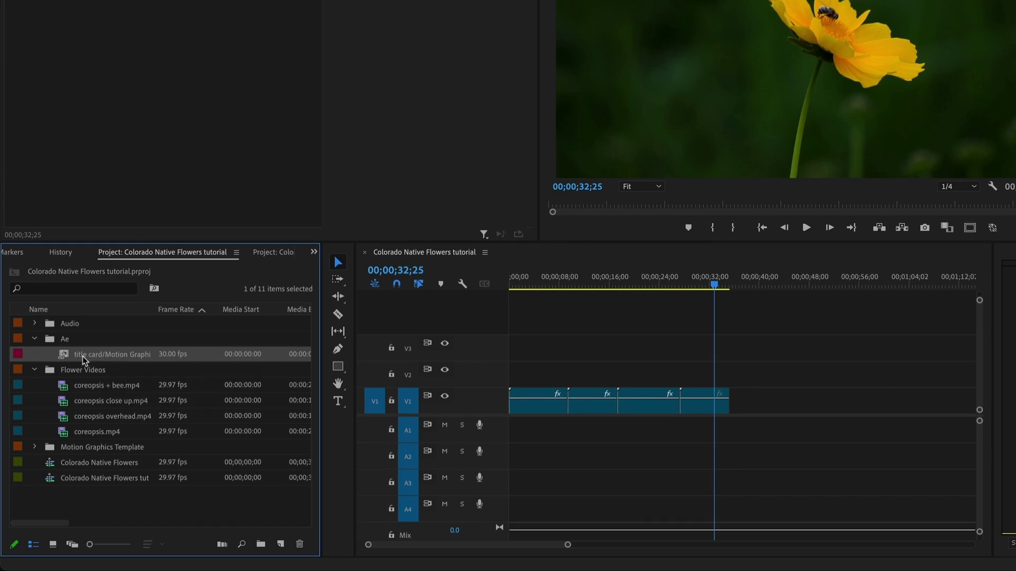
- Place the linked title card comp on V2 at the sequence start and play it back
drag(83, 359, 527, 382)
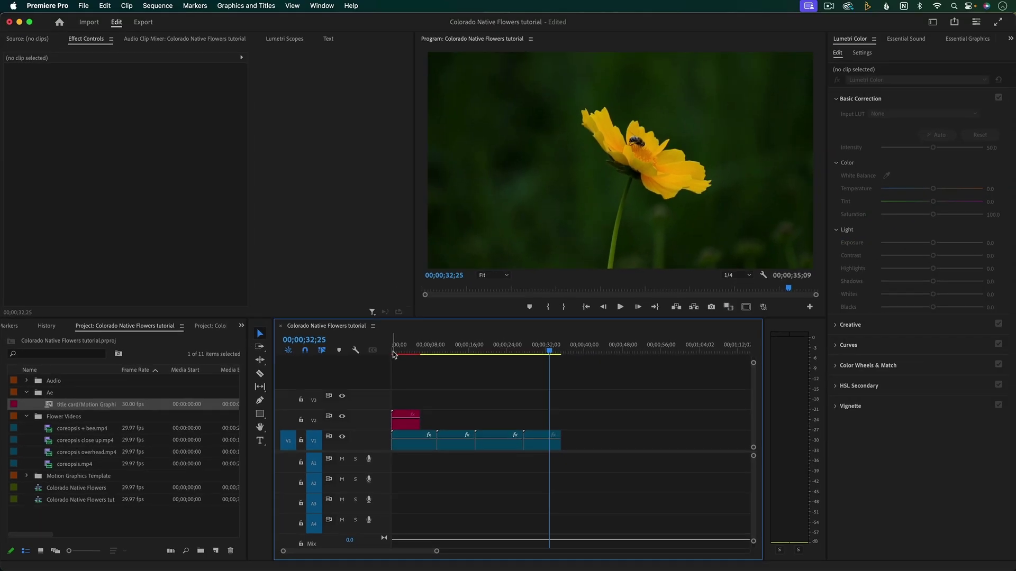
click(394, 355)
key(space)
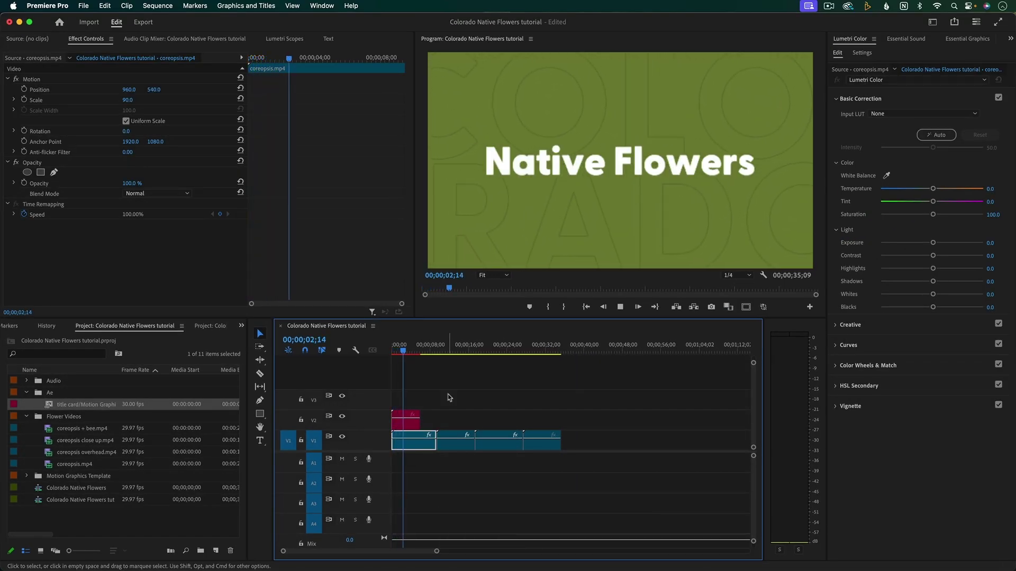
click(420, 350)
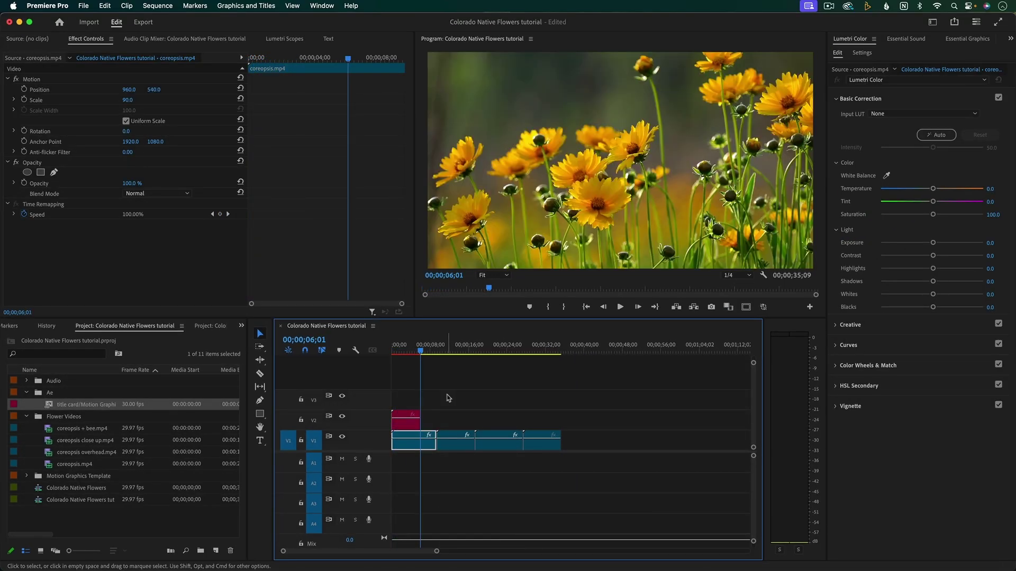
click(404, 351)
- In After Effects, change the title from Native Flowers to Native Birds, then return to Premiere
mouse_move(481, 570)
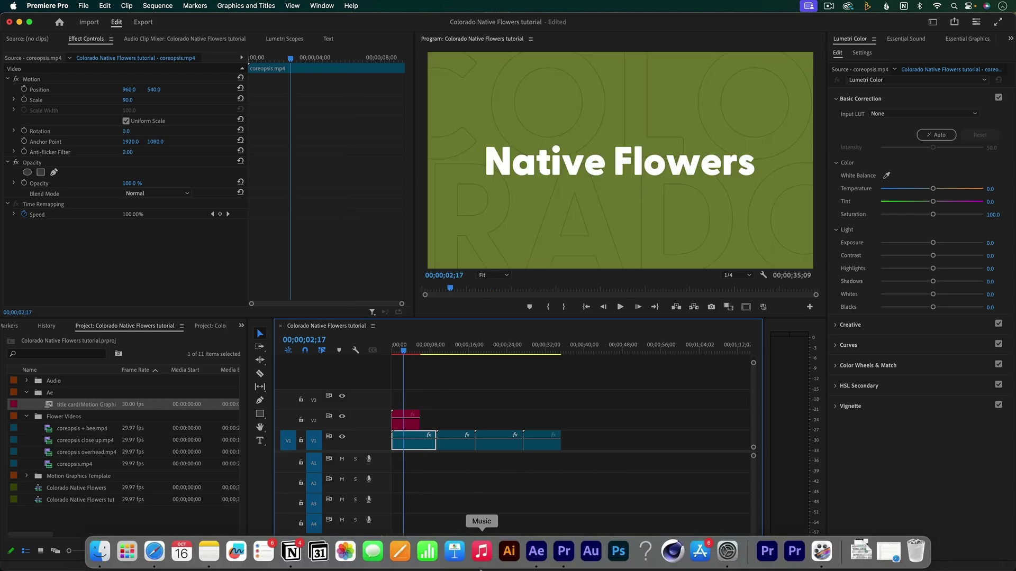
click(536, 551)
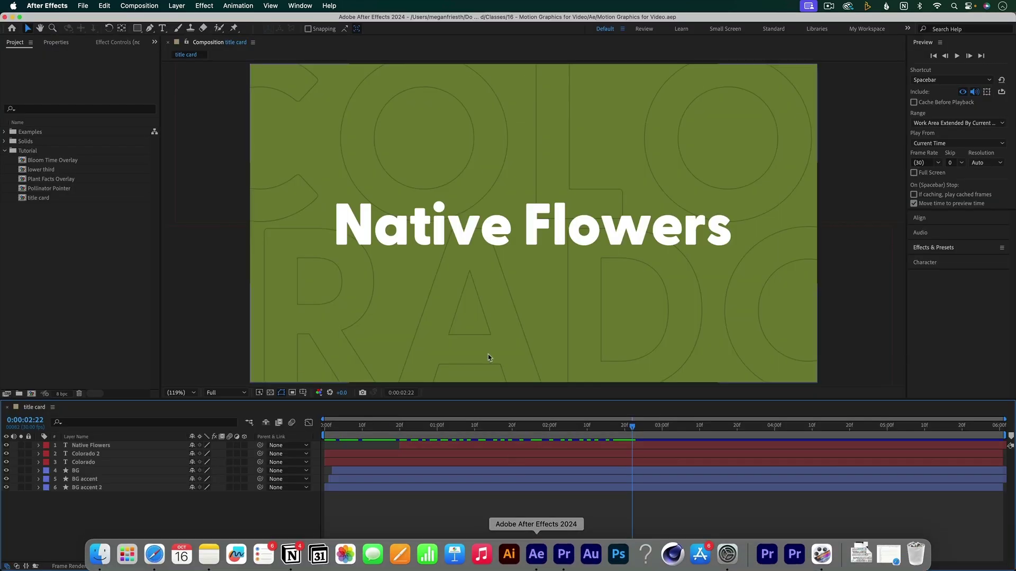
double_click(519, 238)
double_click(543, 232)
text(Birds)
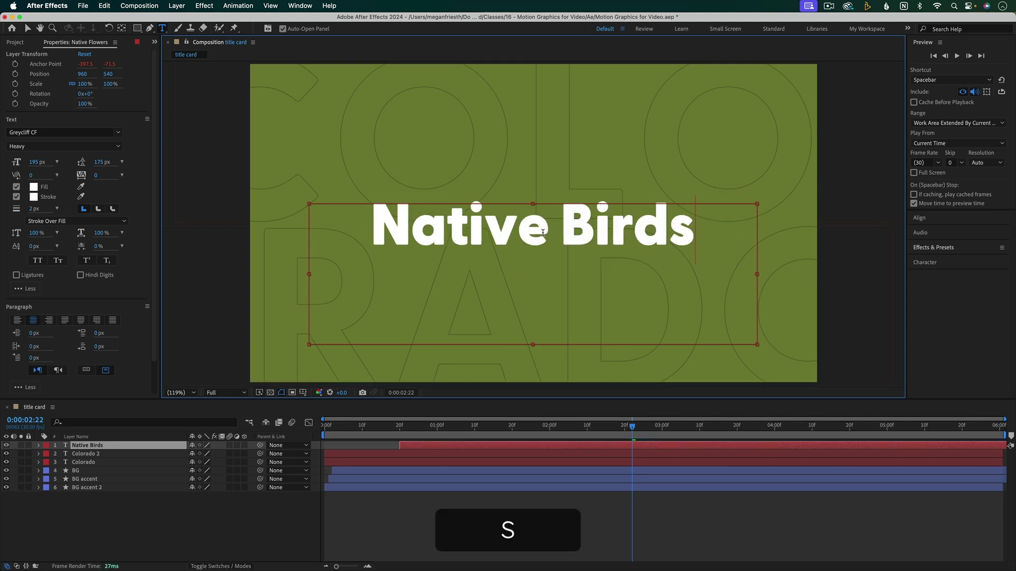
click(653, 519)
mouse_move(601, 555)
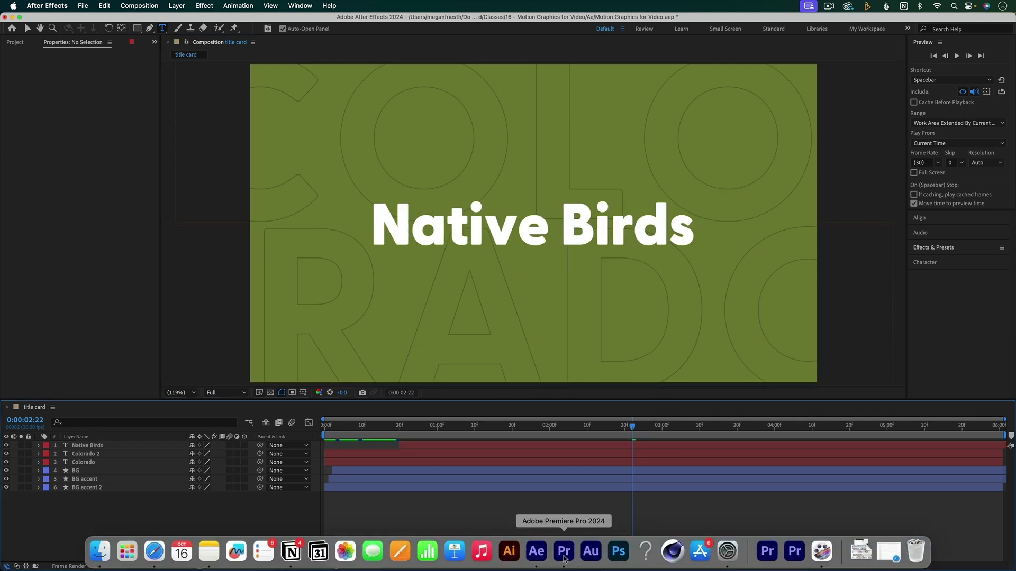
click(564, 559)
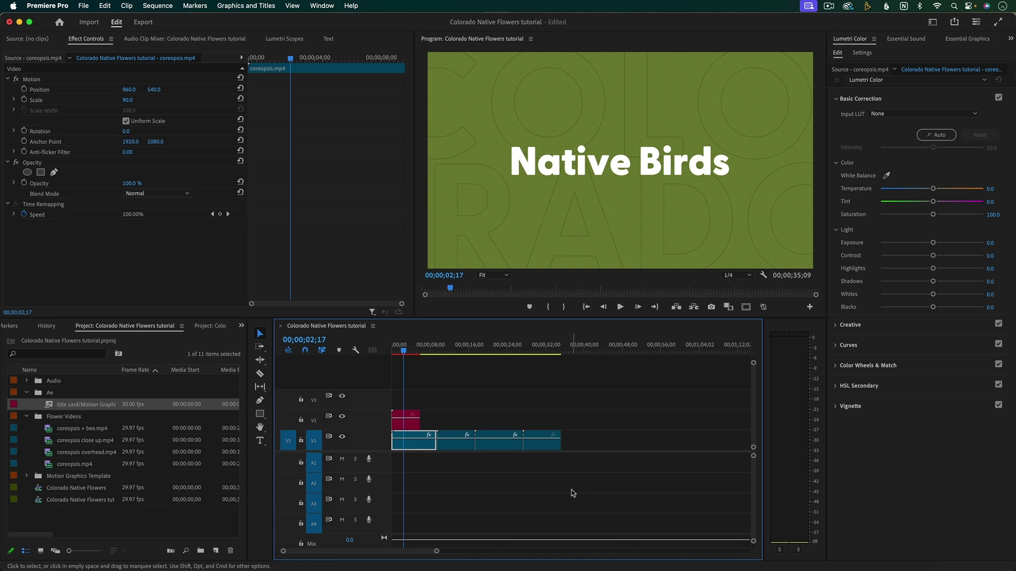
- Deselect clips, review the Adobe Dynamic Link menu, and bring the final coreopsis + bee clip into view
click(572, 493)
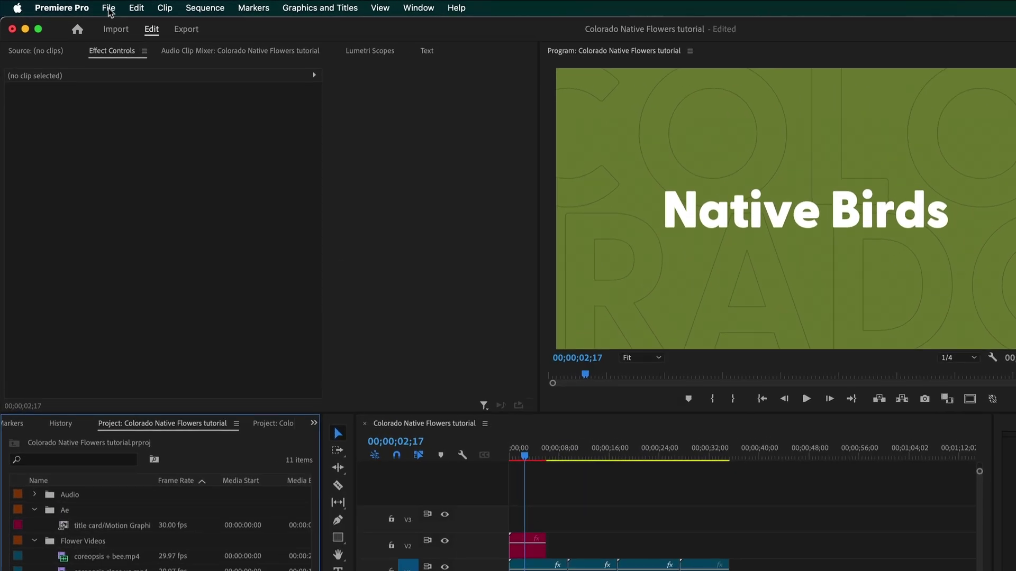
click(109, 8)
mouse_move(193, 324)
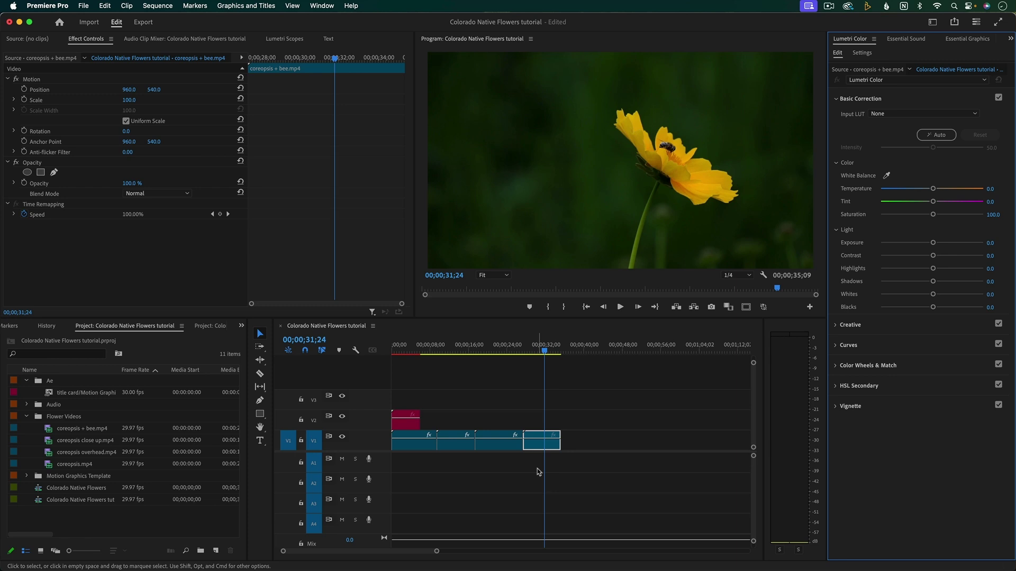
click(529, 473)
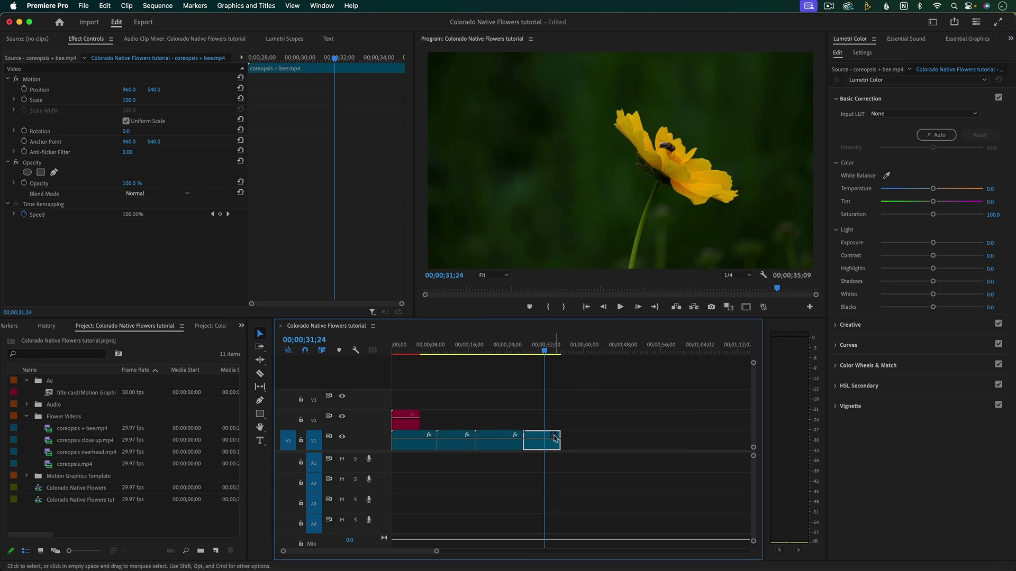
- Replace the final coreopsis + bee clip with a linked After Effects comp and select Linked Comp 02
right_click(539, 448)
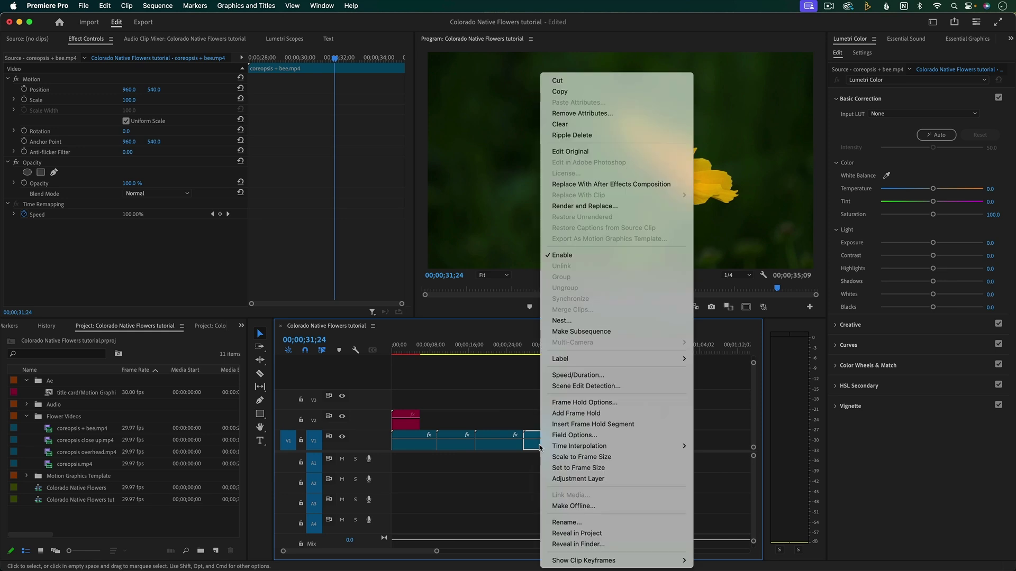
click(588, 185)
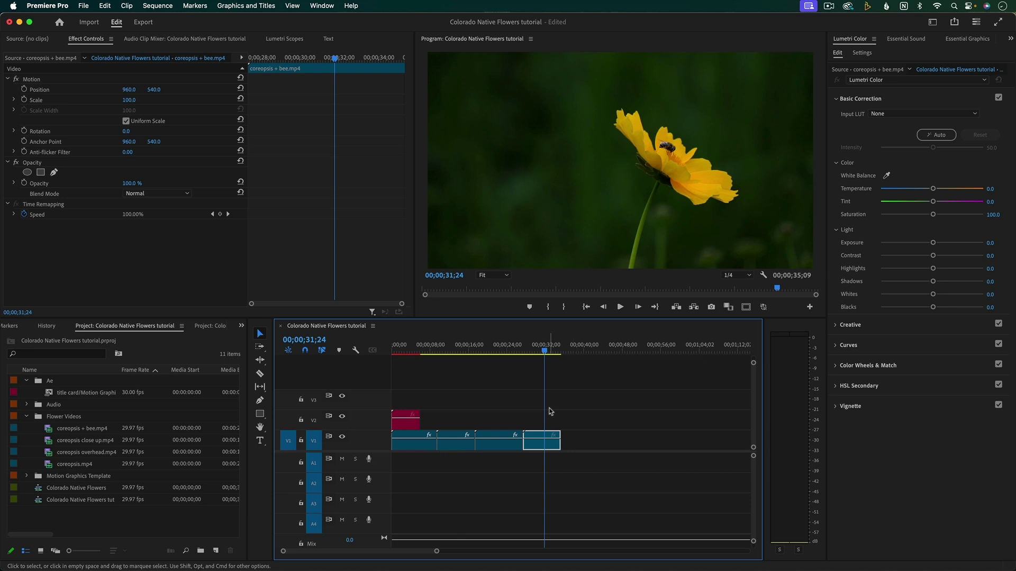
click(83, 6)
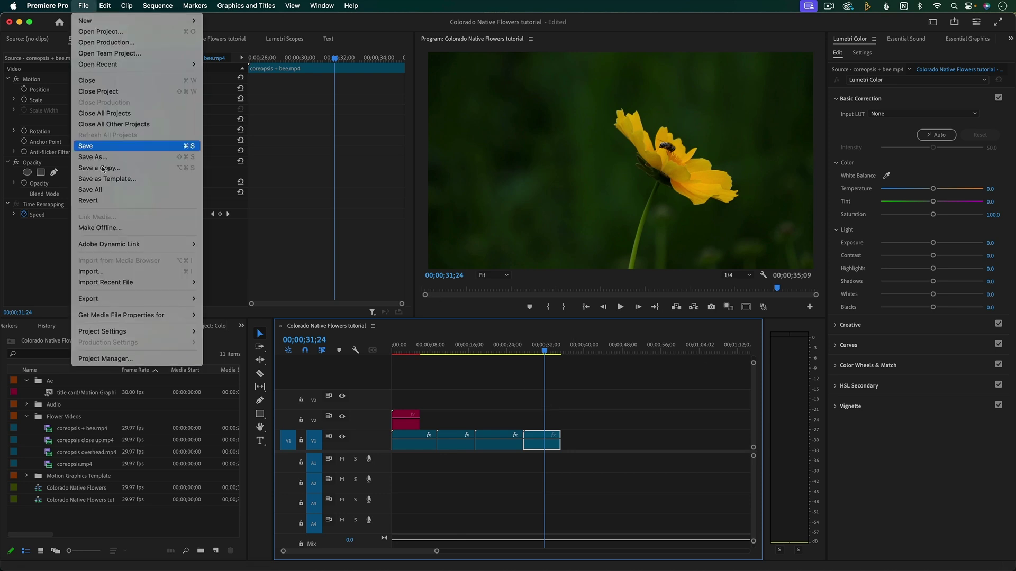
mouse_move(155, 246)
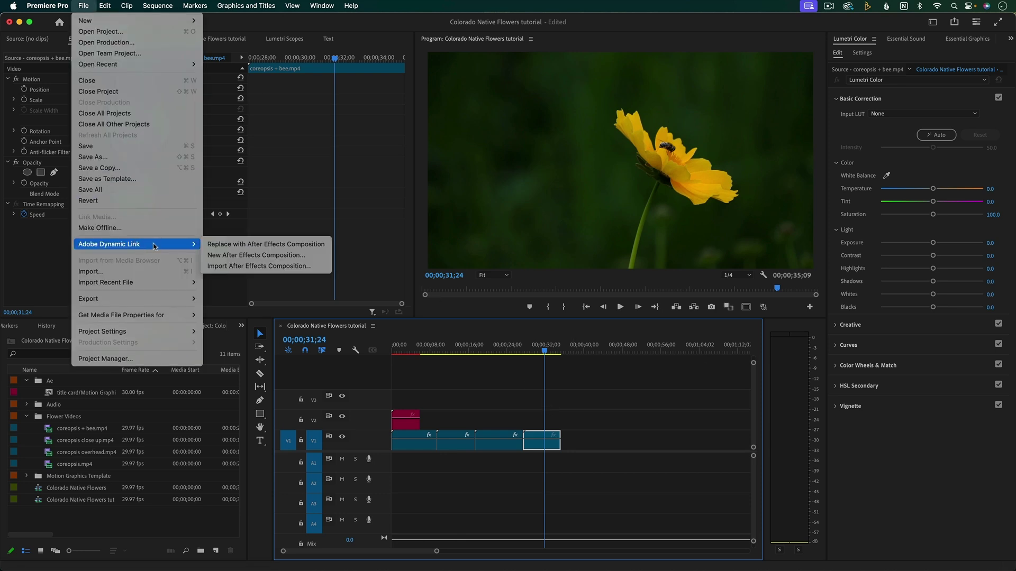
click(271, 245)
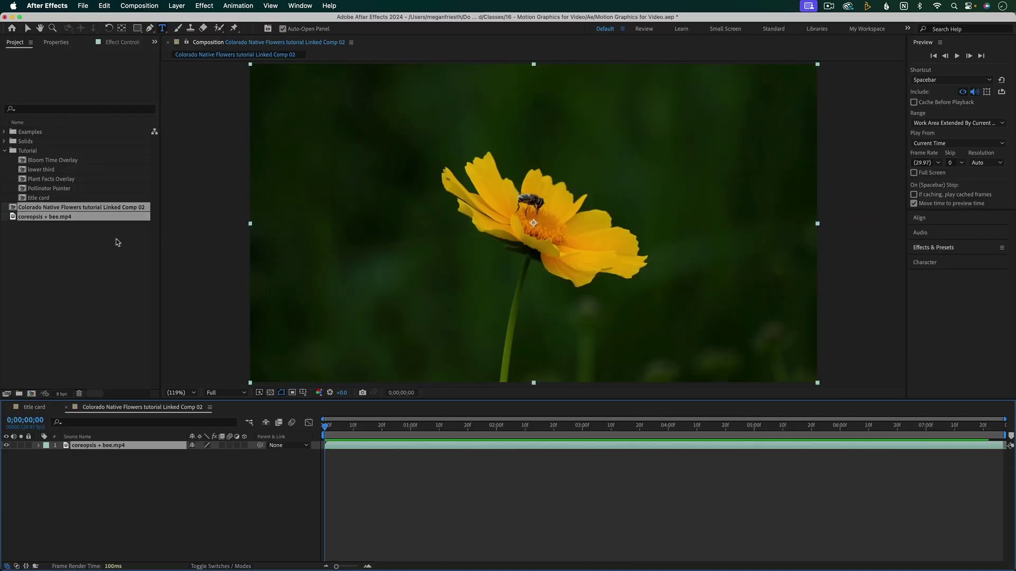
click(85, 232)
click(93, 211)
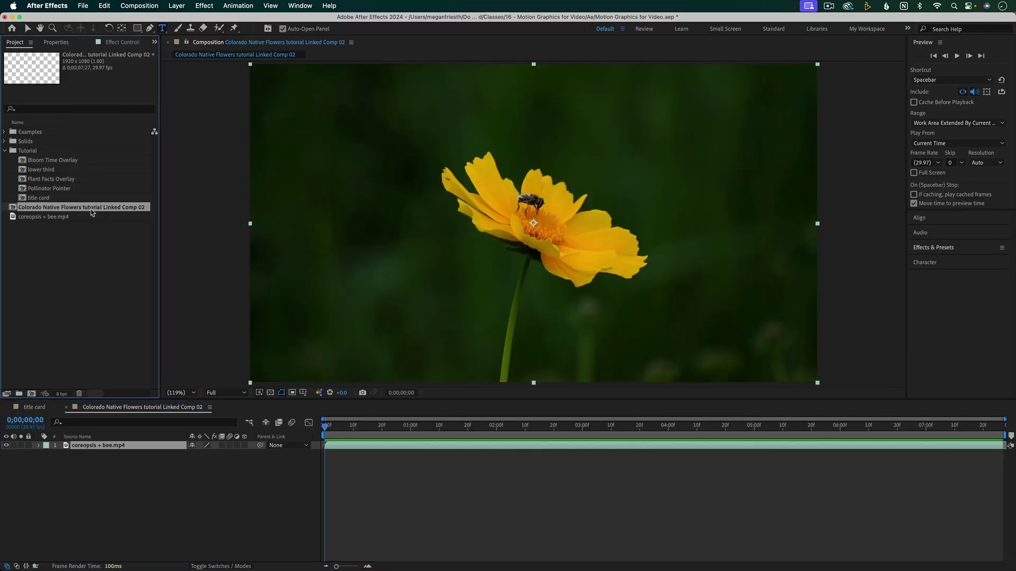
- Apply the Black & White effect to the coreopsis + bee.mp4 layer
click(597, 454)
key(v)
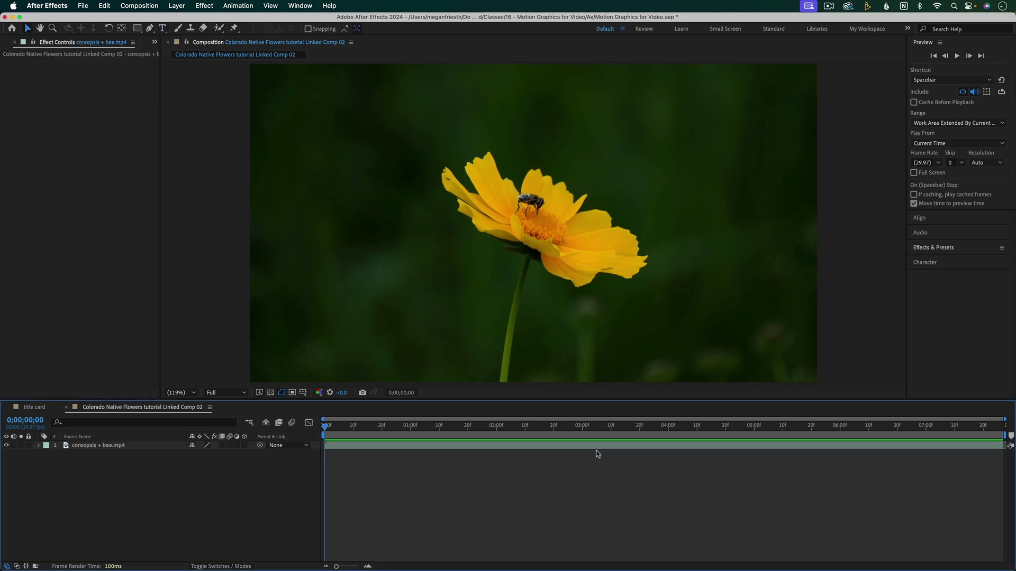
click(595, 450)
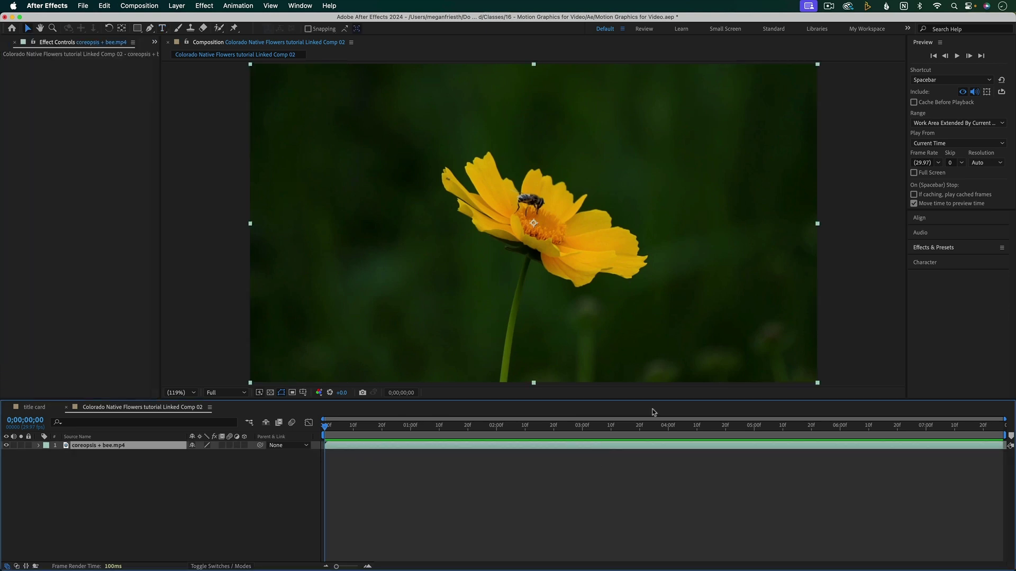
click(931, 247)
click(939, 261)
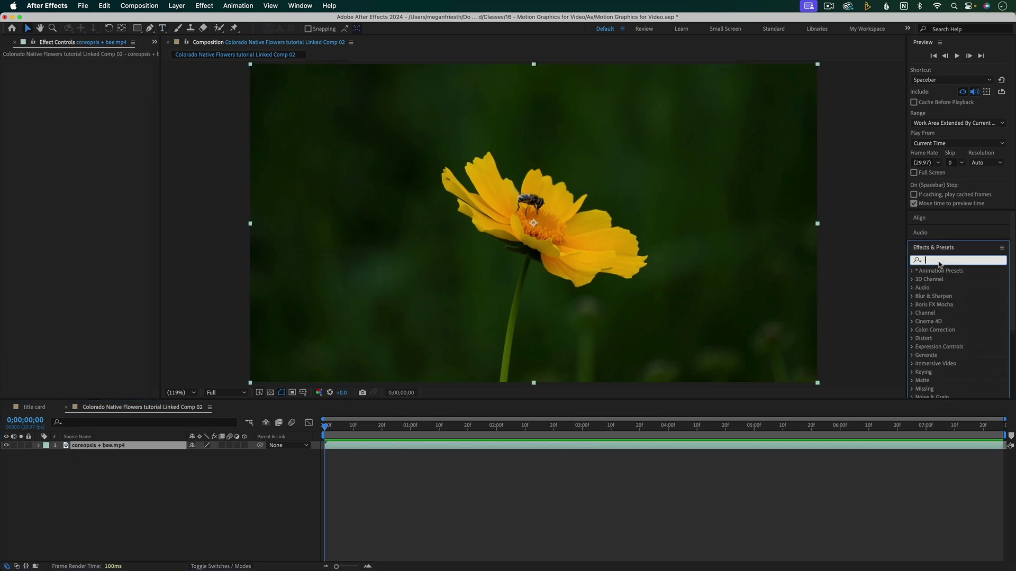
text(black)
click(938, 314)
double_click(938, 315)
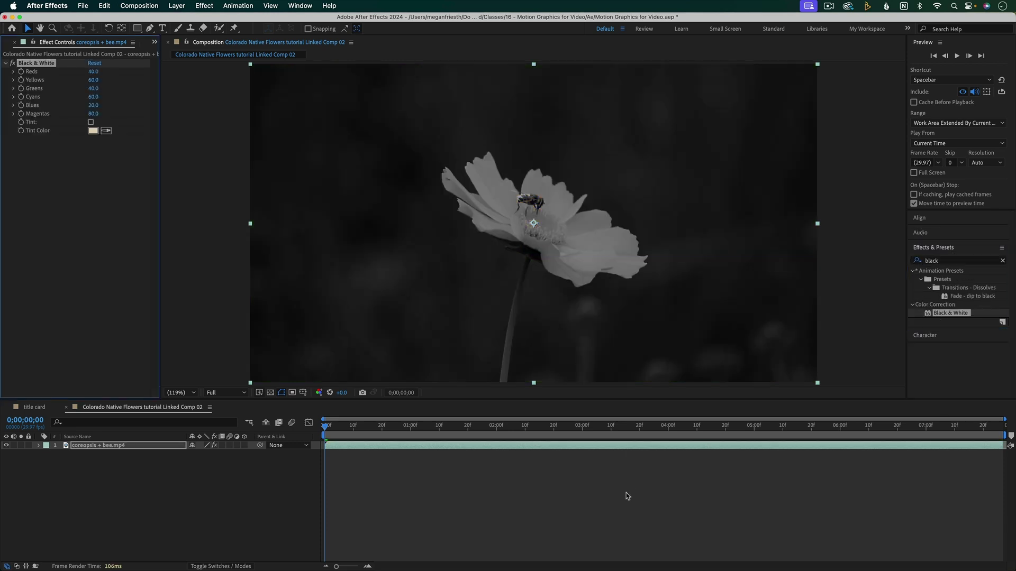
click(627, 493)
- Draw a rectangle around the flower with no fill and a thick white stroke
key(q)
drag(407, 118, 692, 331)
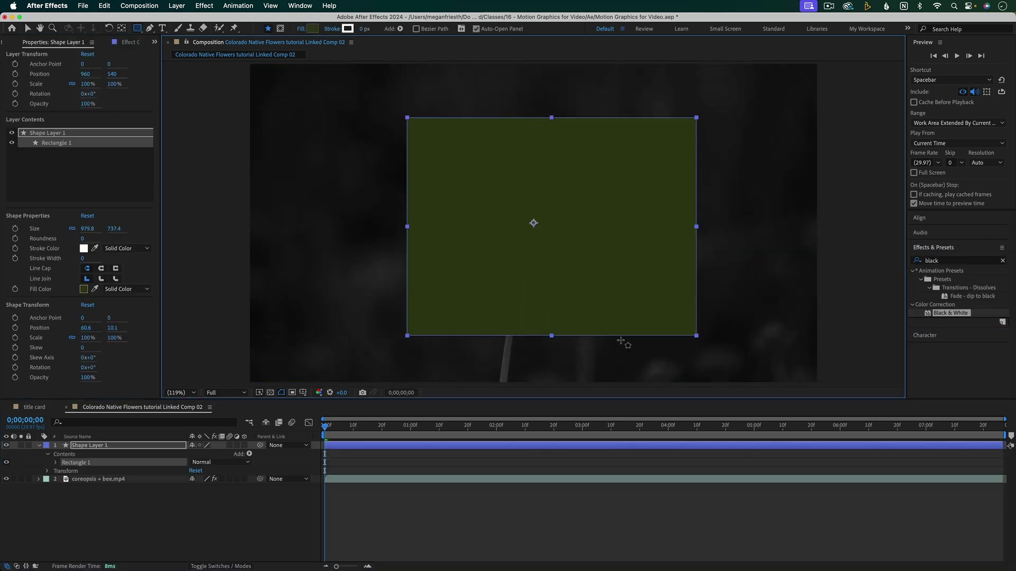
key(v)
click(377, 28)
click(461, 268)
click(542, 330)
drag(441, 28, 458, 28)
click(612, 503)
- Add the Fleabane lower third comp above the layers, check it at 3 seconds, then return to Premiere
key(super+0)
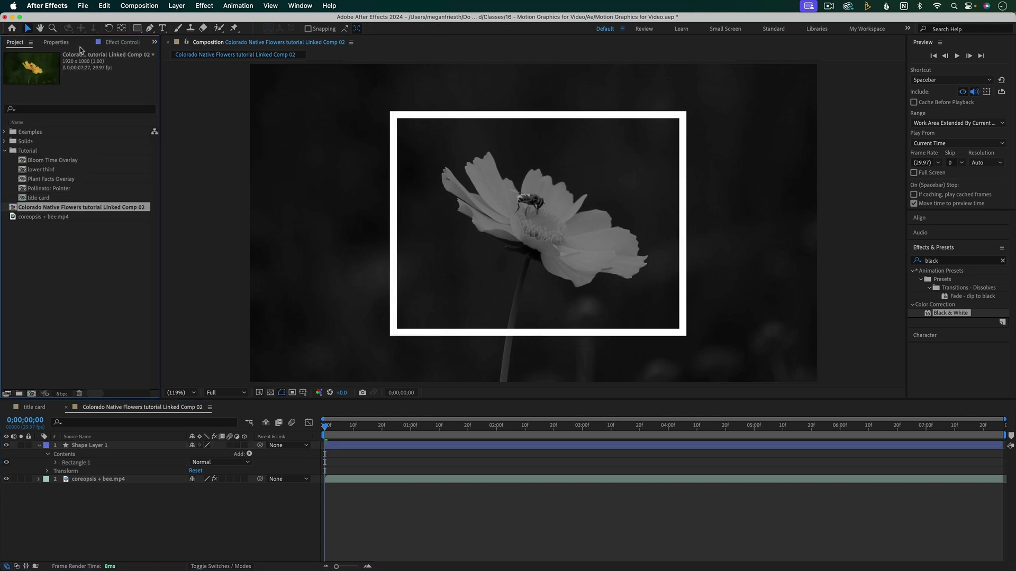
drag(46, 169, 127, 445)
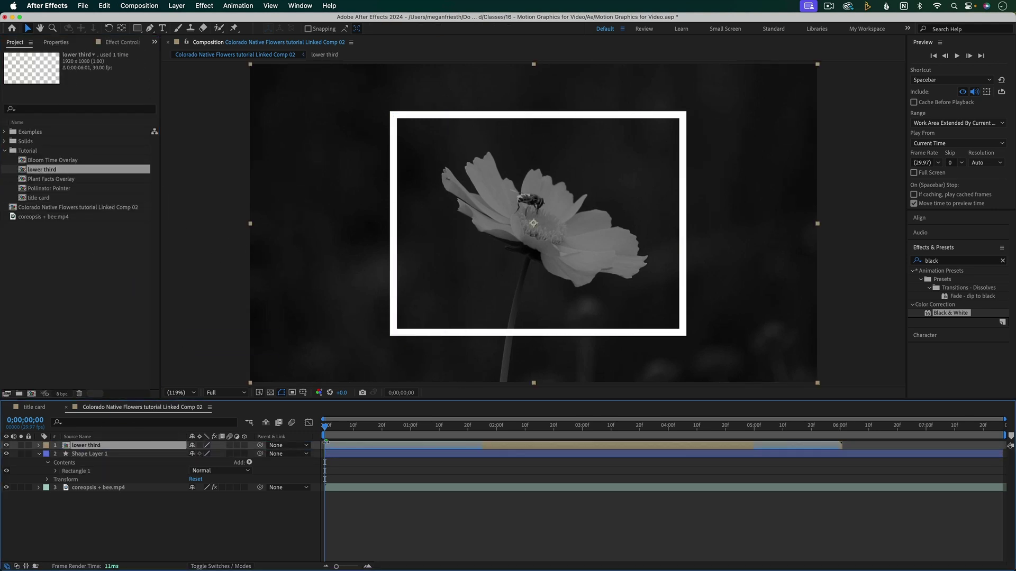
drag(327, 428, 584, 427)
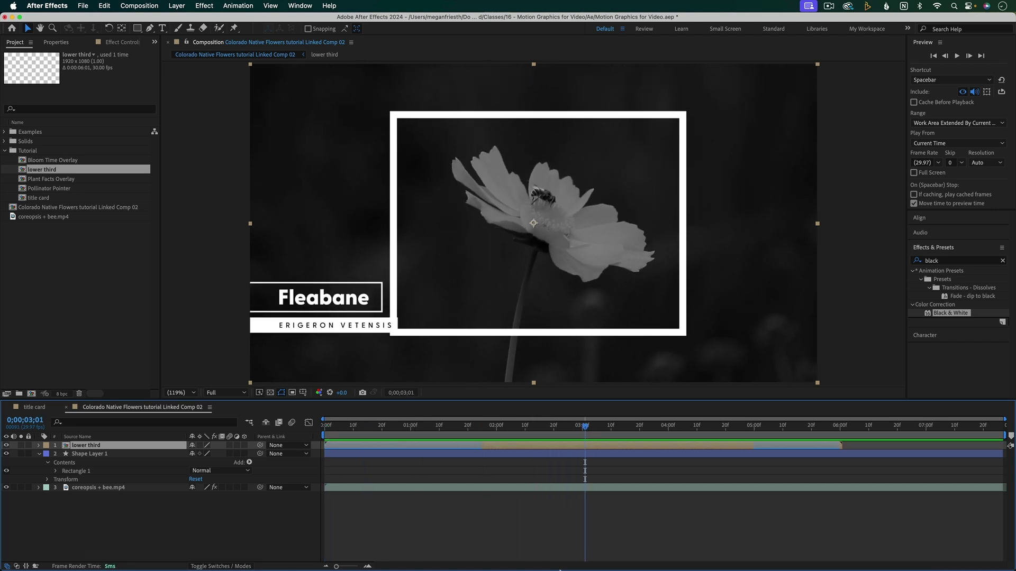
click(561, 559)
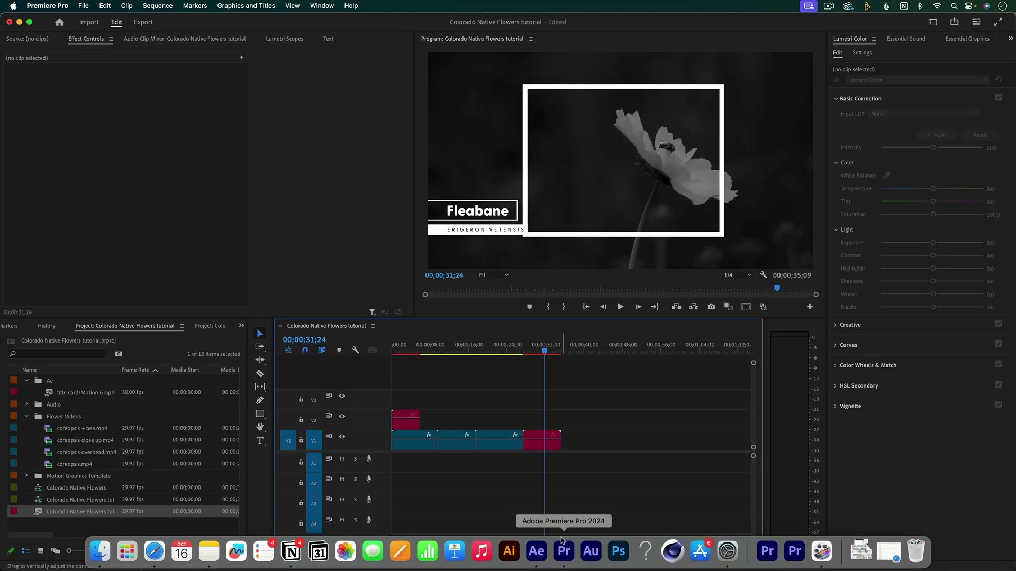
- Select the updated linked end clip on V1 to inspect it
click(553, 449)
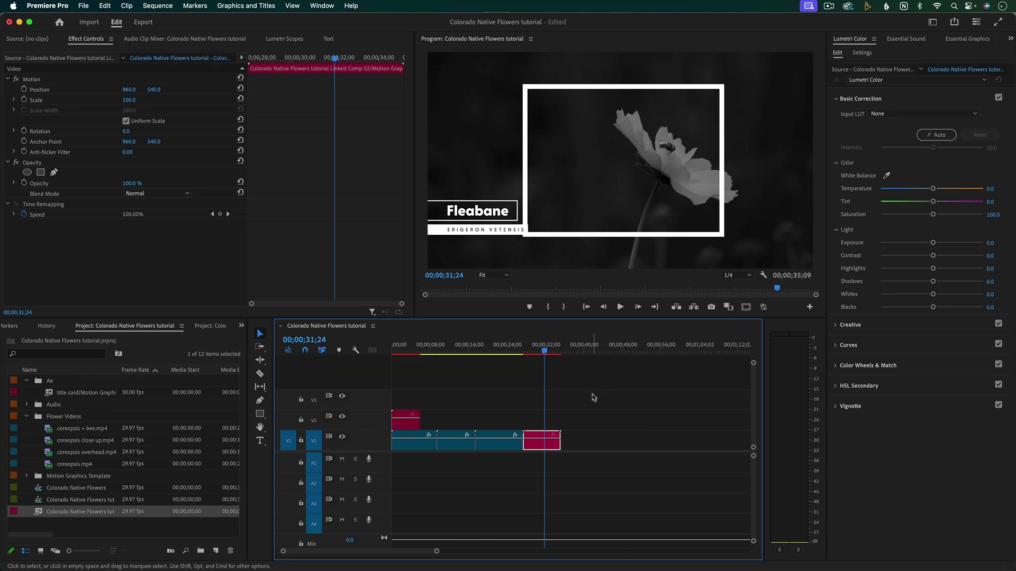
- Back in After Effects, delete the Fleabane lower third layer, then return to Premiere Pro
click(535, 553)
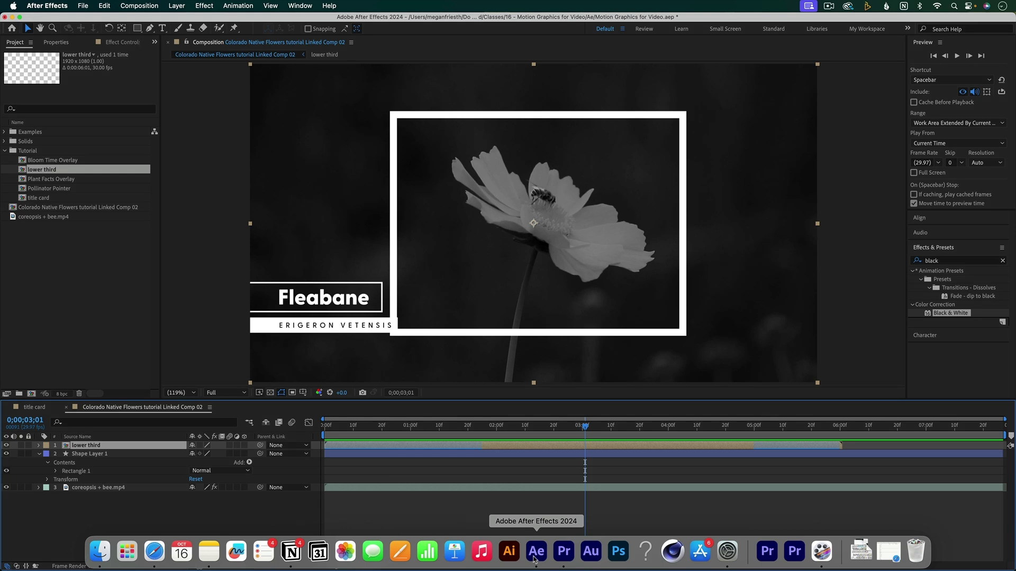
key(BackSpace)
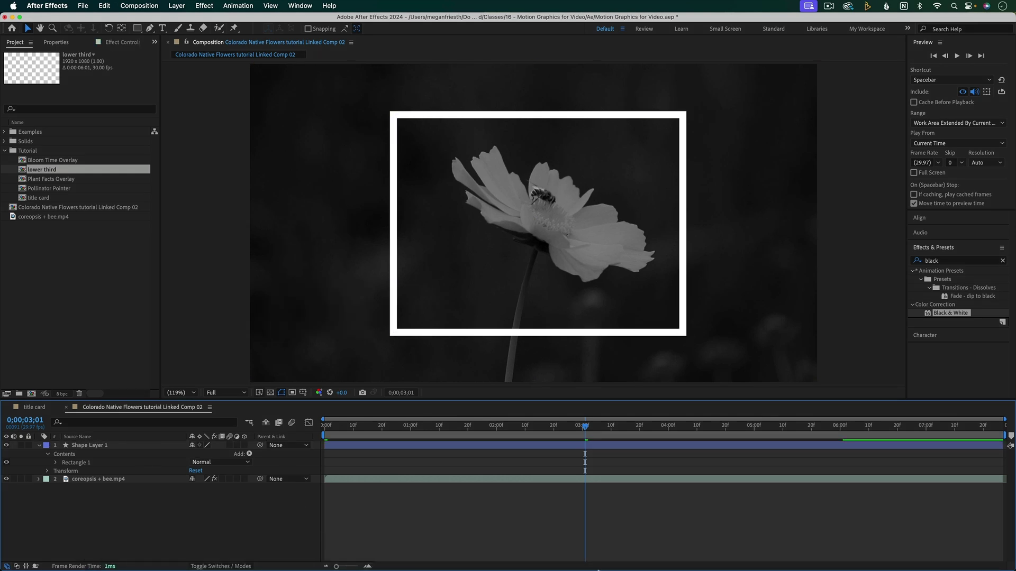
click(579, 551)
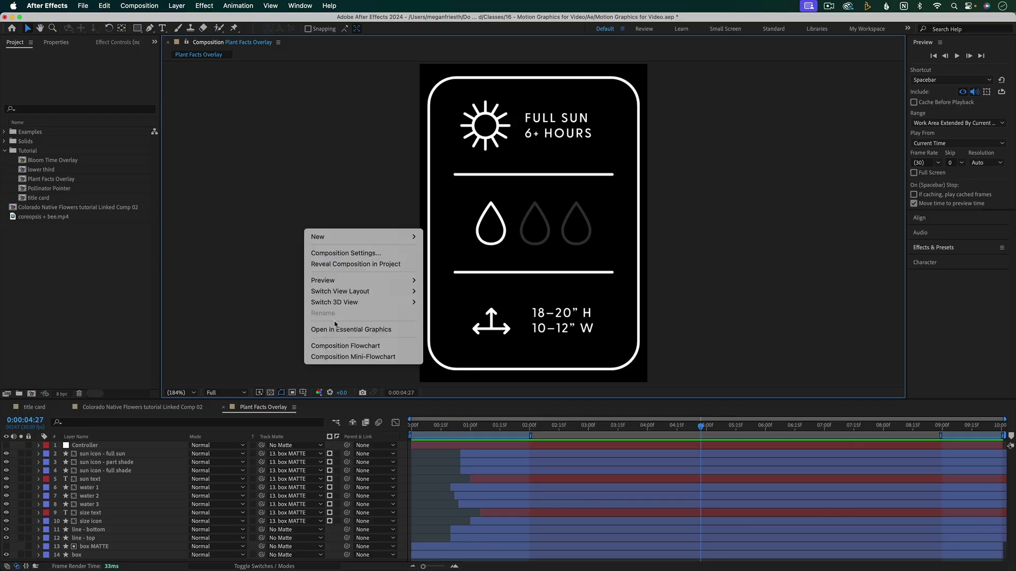
- Open the overlay comp in Essential Graphics and name the template 'Plant Facts Overlay'
click(317, 328)
click(322, 60)
text(Plant F)
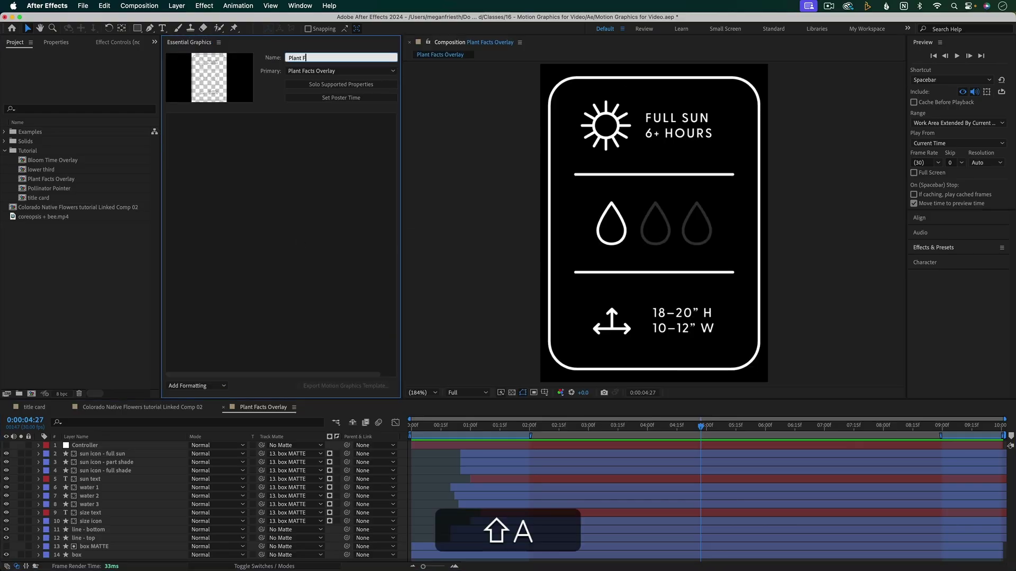
text(acts Overlay)
key(Return)
- Expose the Sun menu, Water slider and size Source Text, then export the template after saving
click(38, 445)
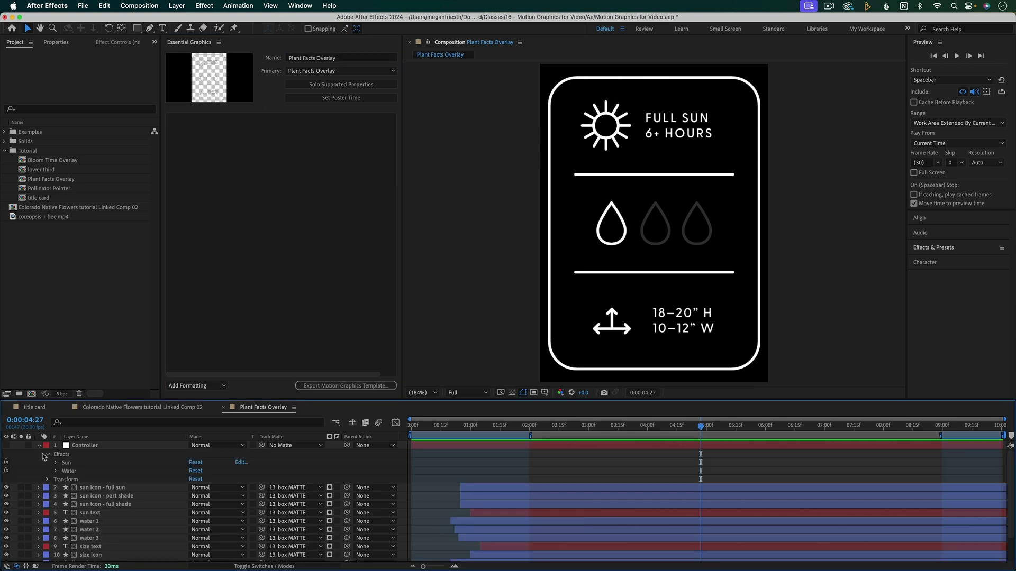
click(56, 462)
drag(84, 471, 218, 172)
click(56, 488)
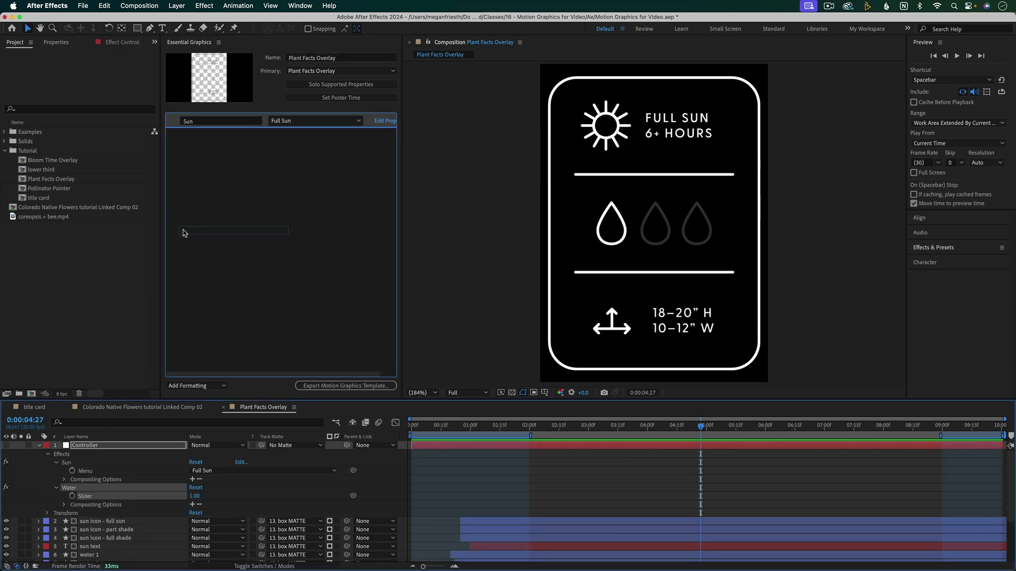
drag(85, 497, 219, 137)
scroll(74, 505, down, 3)
click(47, 524)
drag(84, 532, 222, 153)
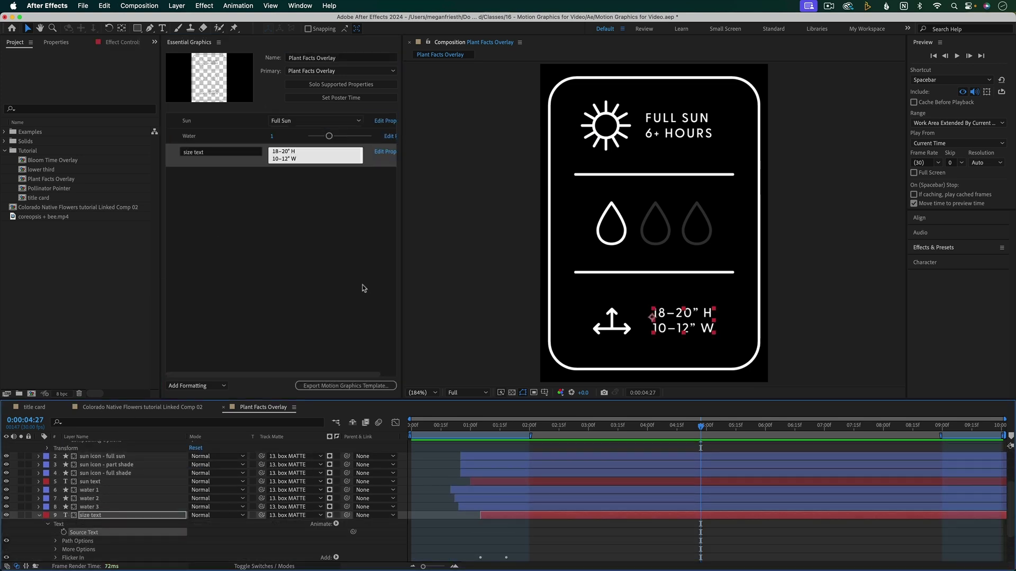
click(345, 386)
click(573, 310)
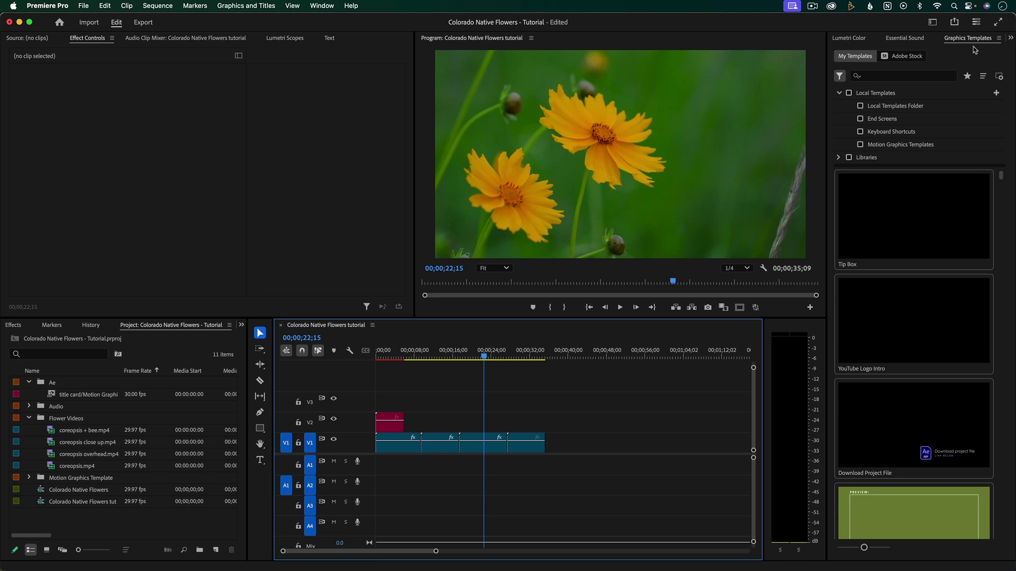
- Add the Motion Graphics Class folder as a local templates folder
click(997, 93)
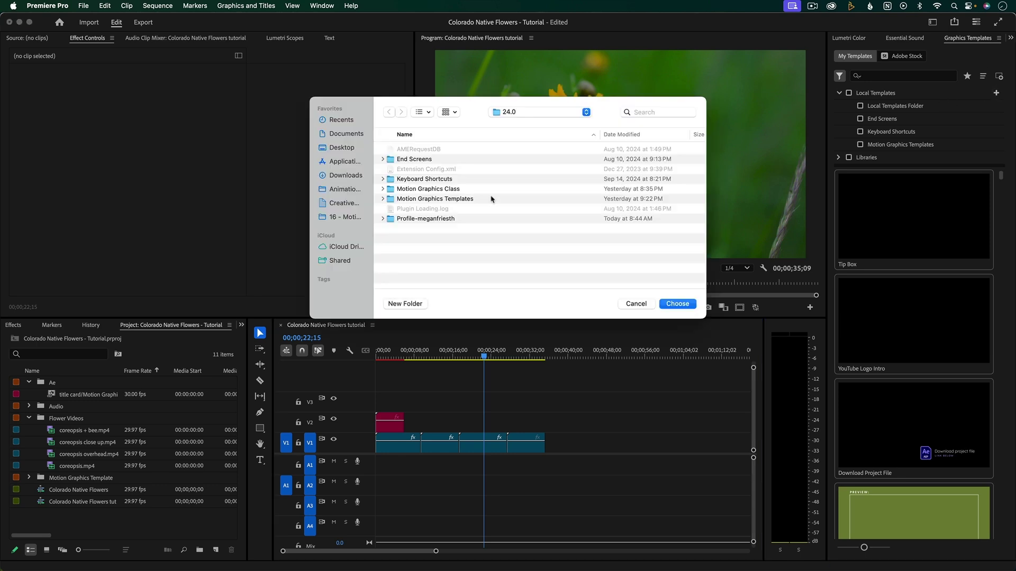
click(446, 190)
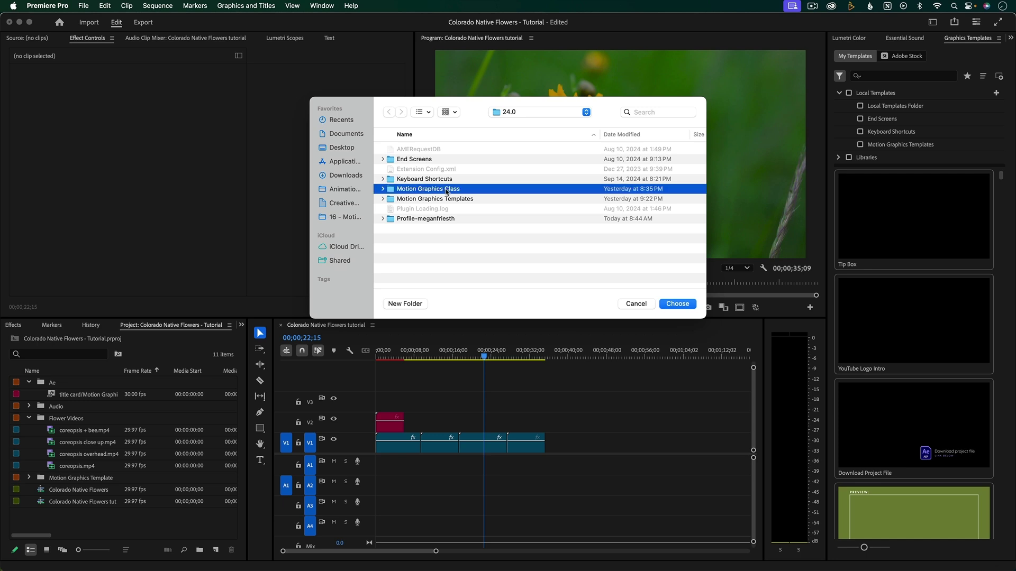
click(382, 189)
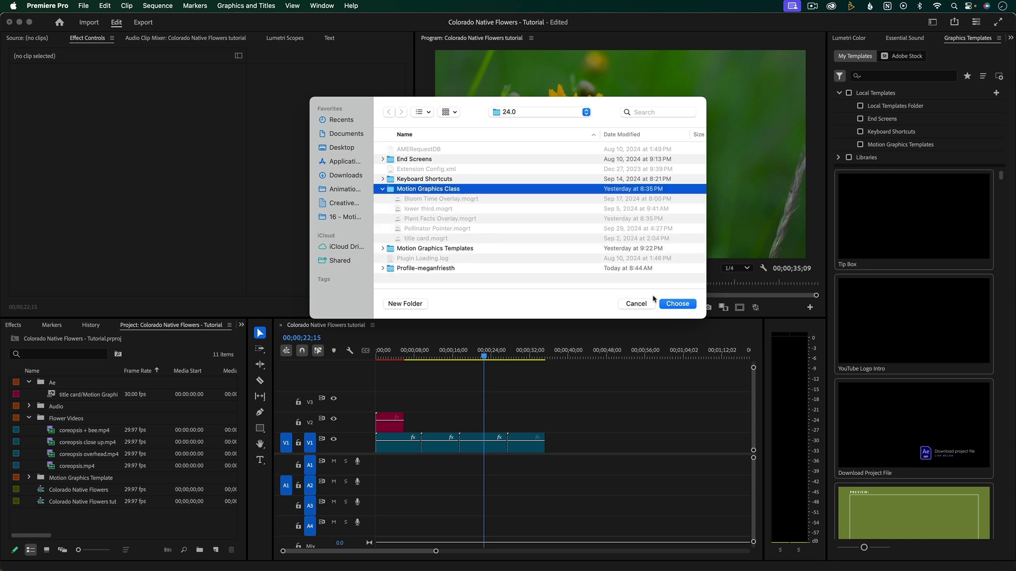
click(678, 304)
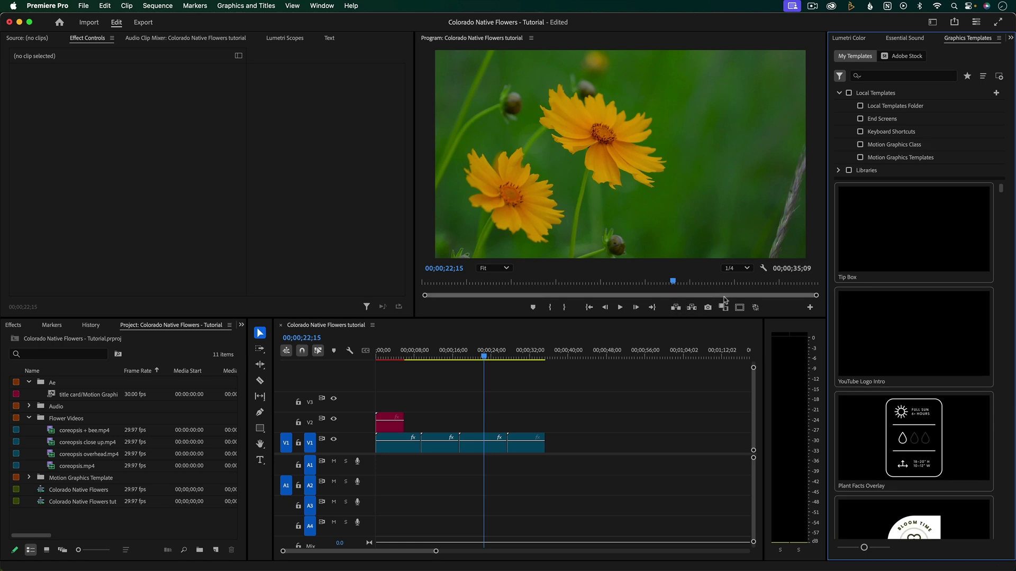
- Place Plant Facts Overlay on V2 and move to 00;00;20;10 to preview it
click(860, 144)
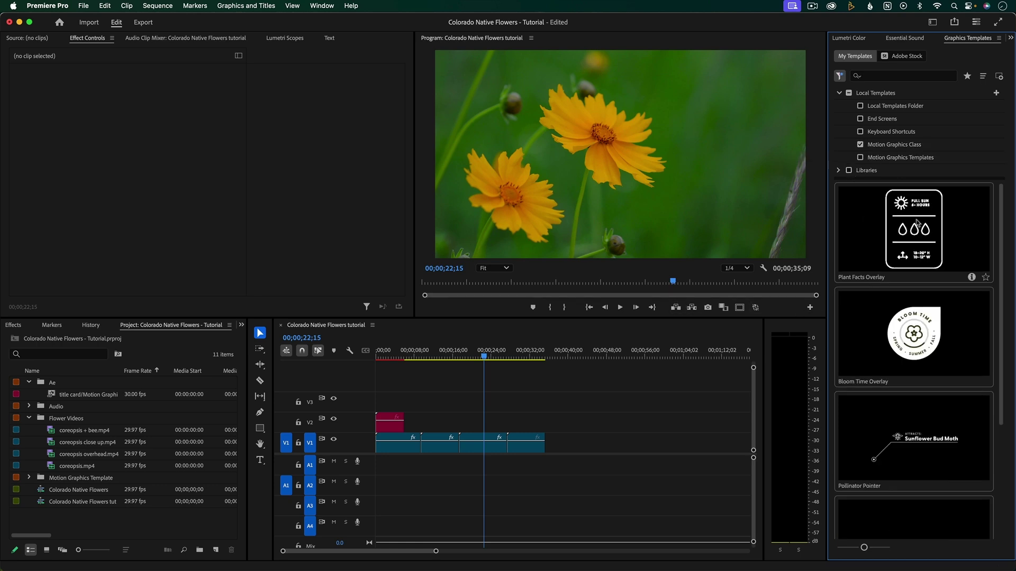
drag(916, 223, 461, 425)
drag(465, 364, 476, 362)
- Select the Plant Facts Overlay clip and show its Properties panel
click(483, 402)
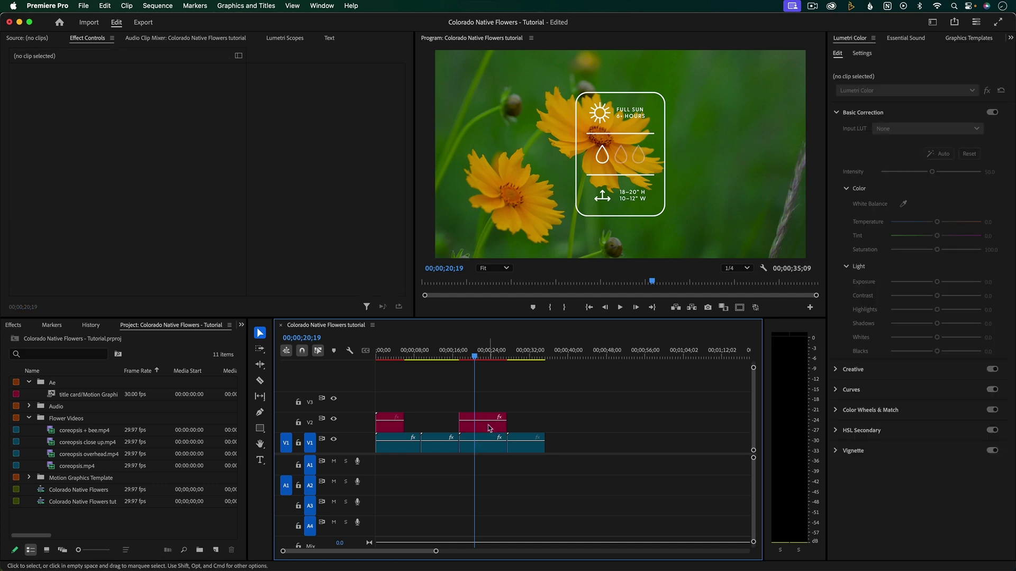
click(489, 428)
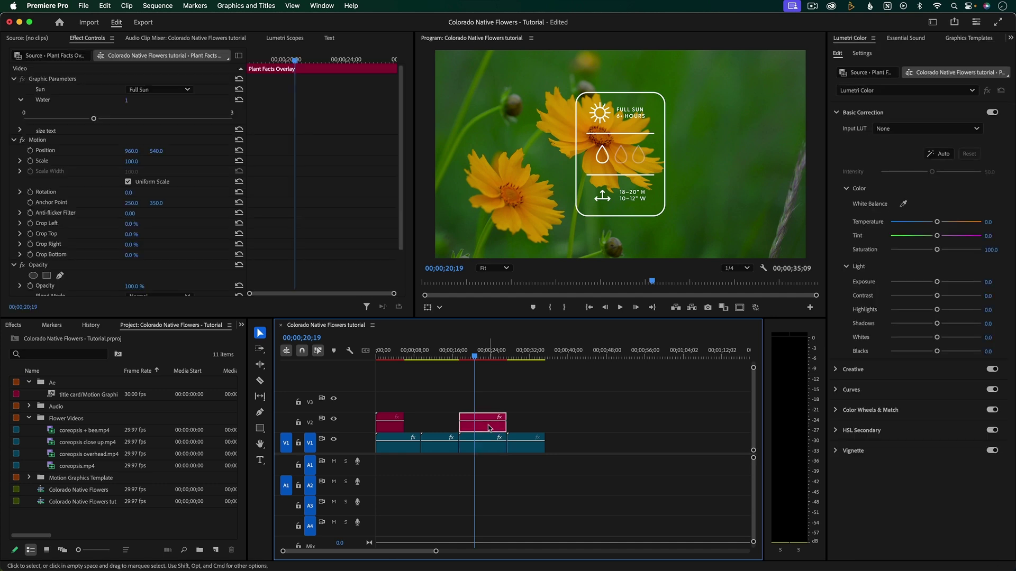
click(1010, 38)
click(976, 87)
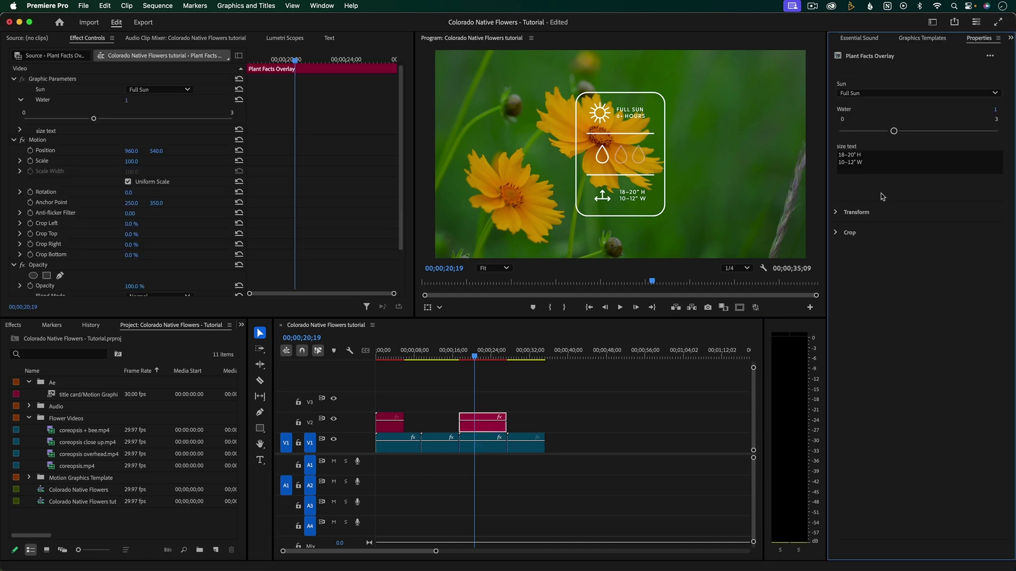
- Set Sun to Part Shade, Water to 2, and change the height to 10–20" H
click(868, 95)
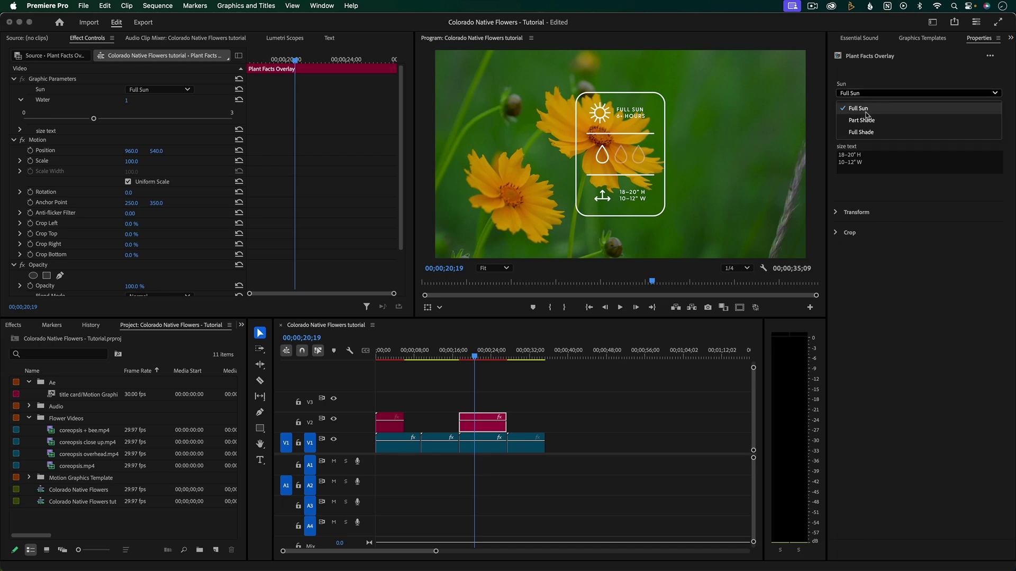
click(866, 121)
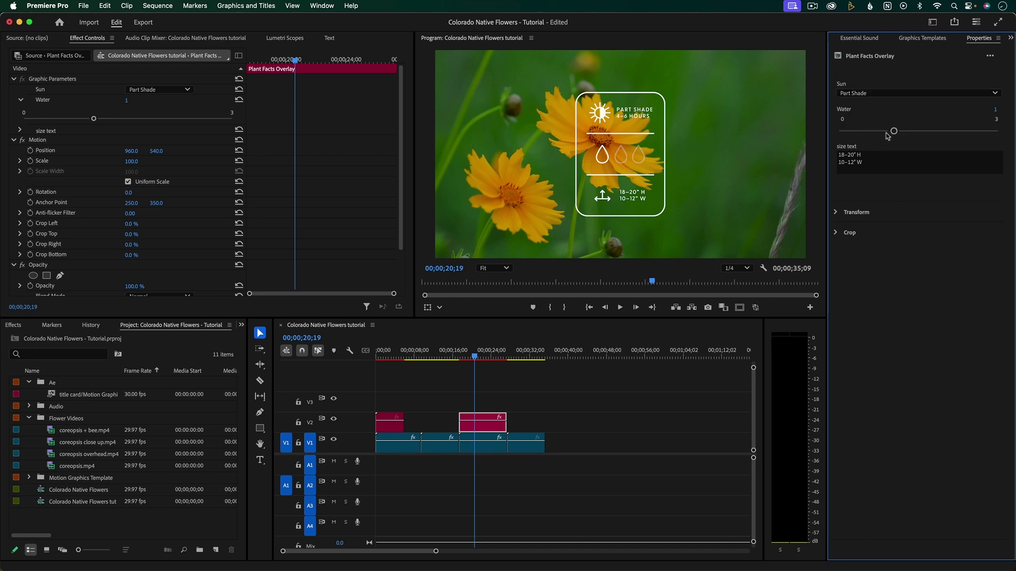
drag(894, 130, 951, 132)
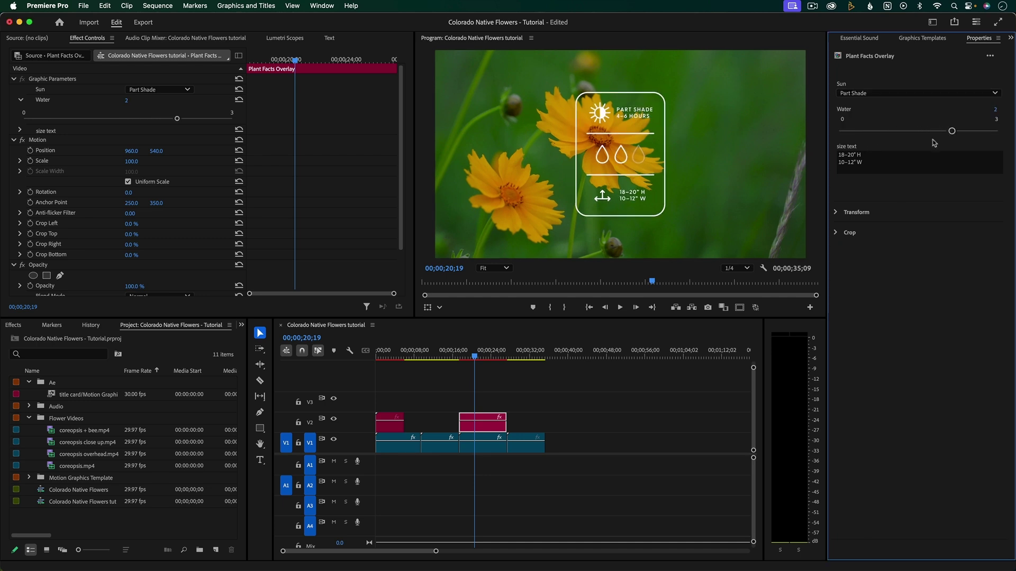
click(859, 157)
drag(856, 157, 833, 159)
text(10)
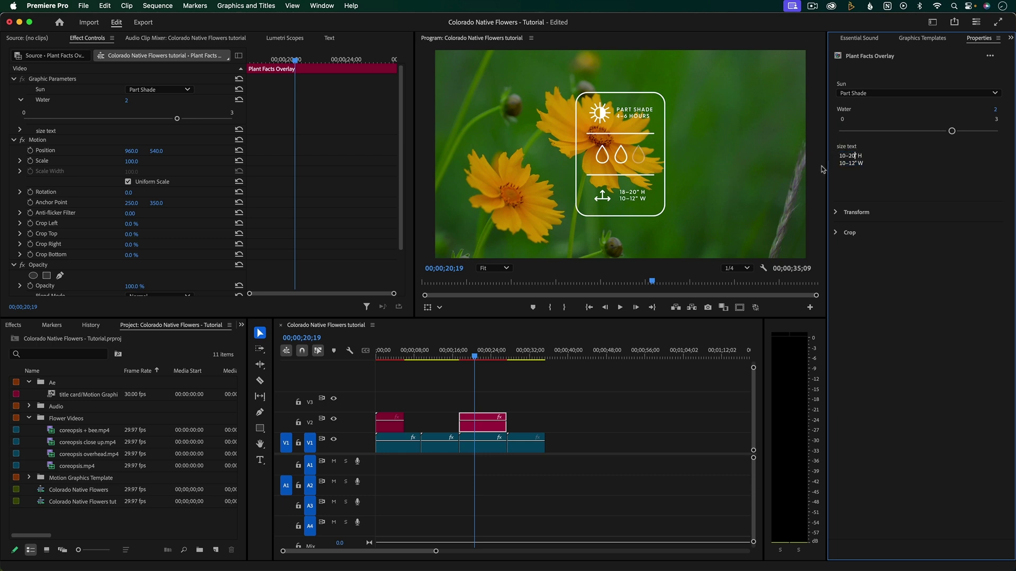
click(571, 384)
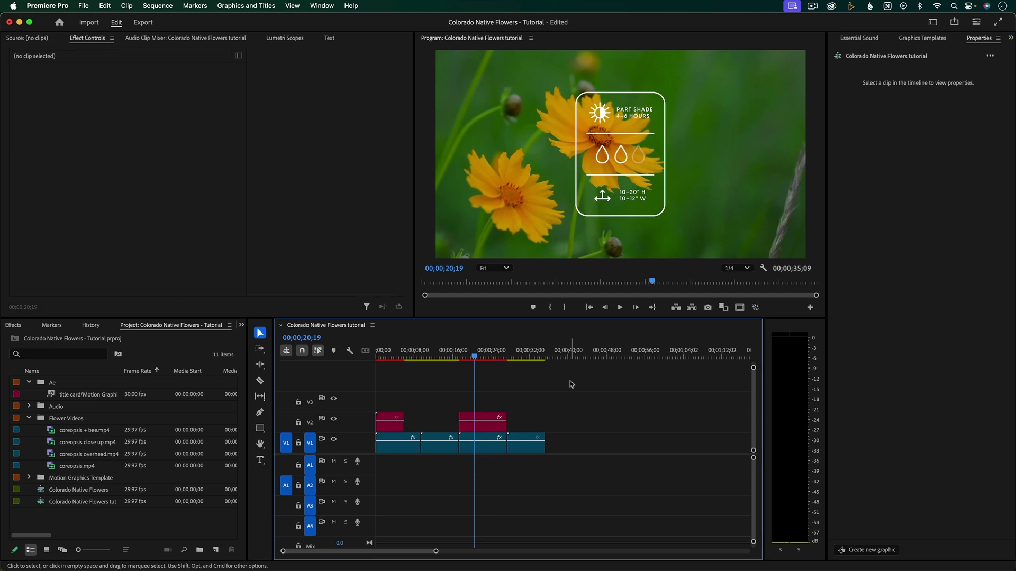
- Add a second Plant Facts Overlay on V2 and jump to it at 00;00;31;05
click(922, 38)
drag(896, 212, 516, 422)
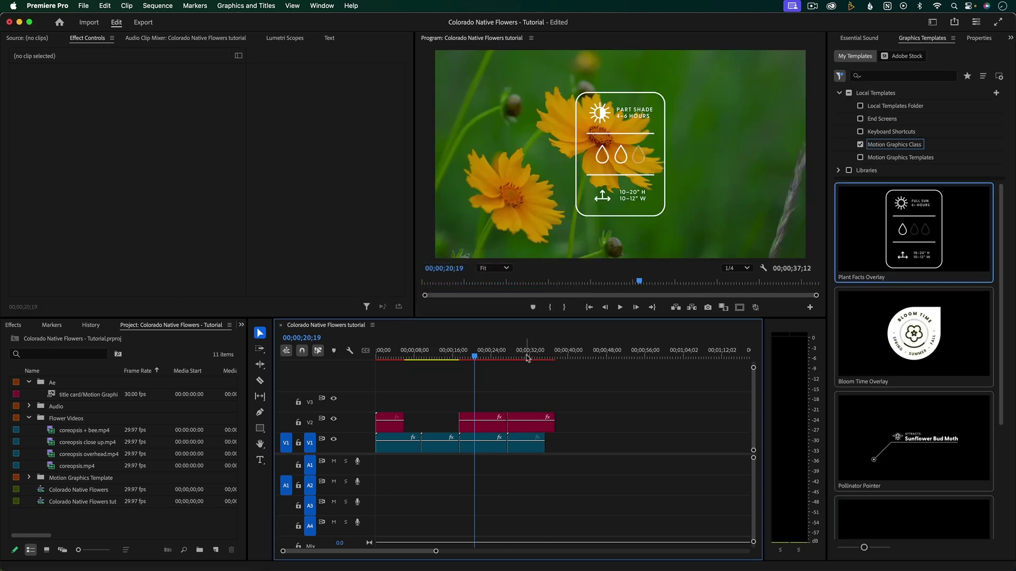
click(525, 357)
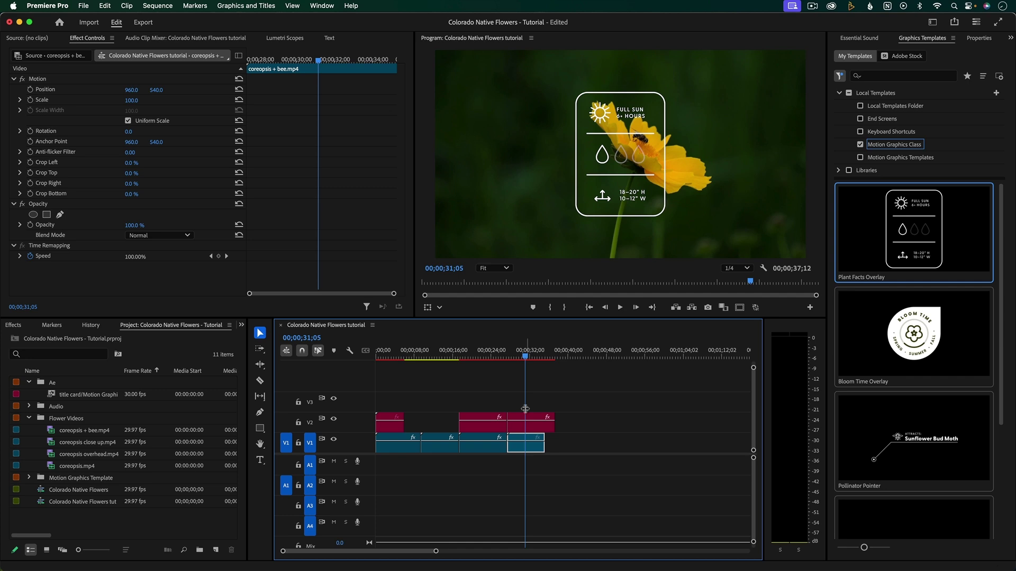
- Set the second overlay's Water to 3 and Sun to Full Shade
click(980, 39)
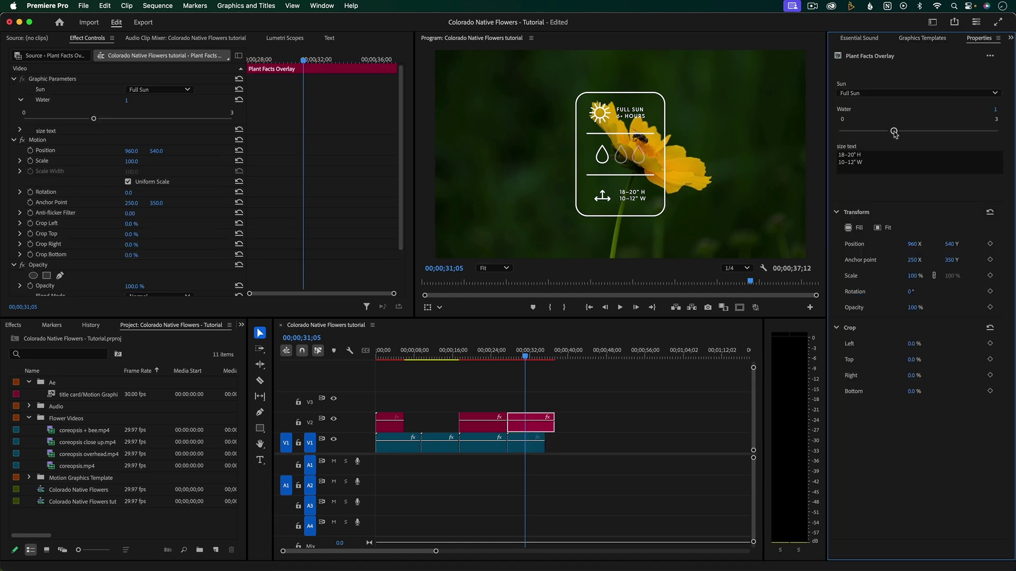
drag(894, 134, 1012, 133)
click(896, 99)
click(878, 133)
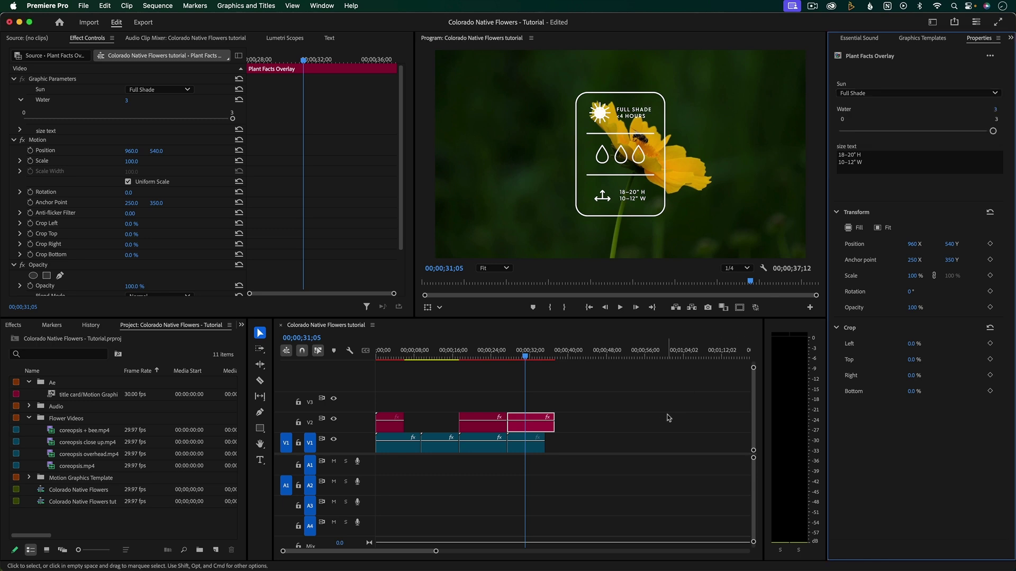